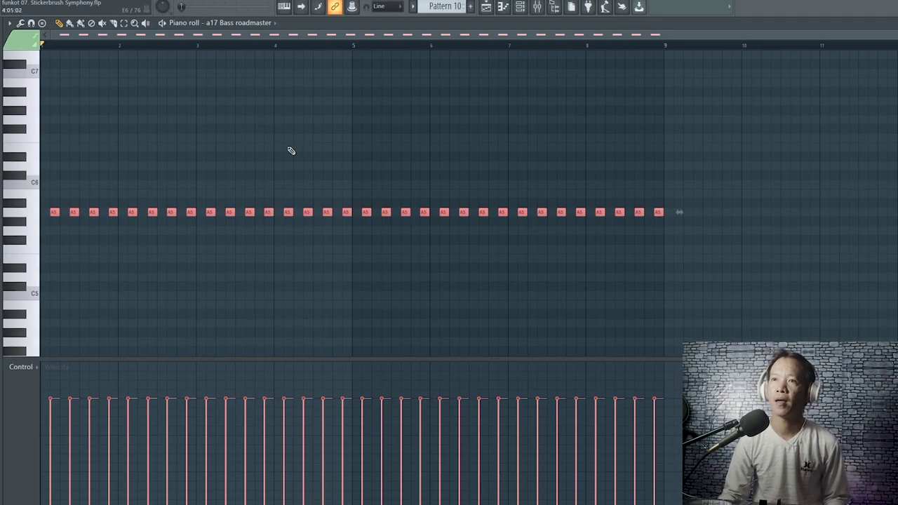
- Play the pattern and duplicate the B channel's four-bar melody into bars 5 to 8
{"action": "key", "text": "space"}
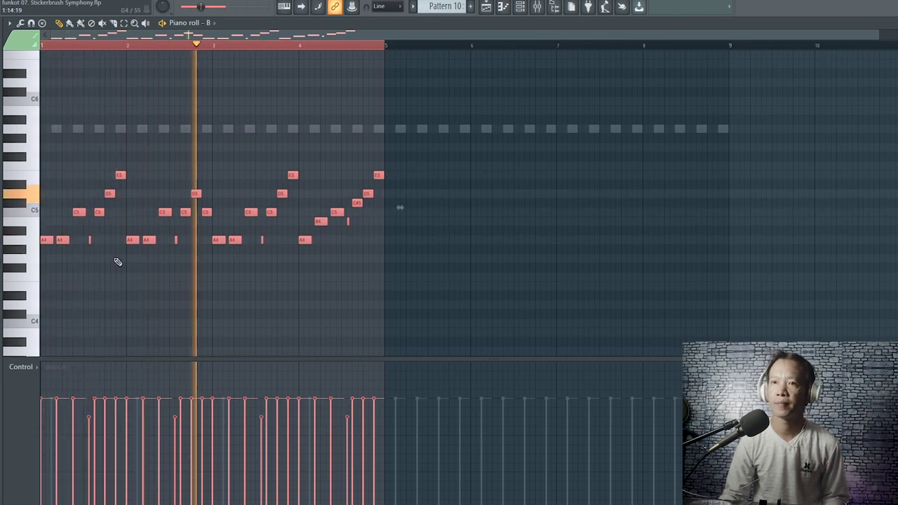
{"action": "key", "text": "ctrl+b"}
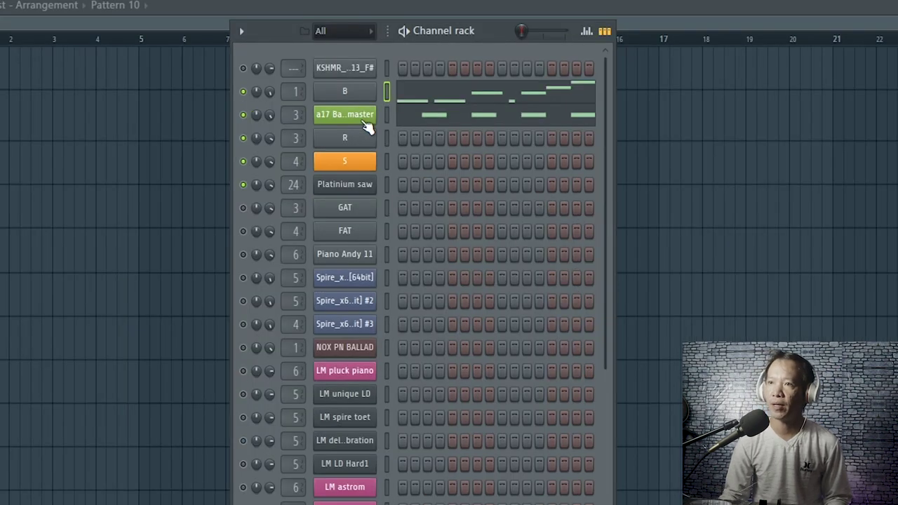
- Solo the a17 Bass roadmaster channel and play it briefly
{"action": "right_click", "coordinate": [367, 120]}
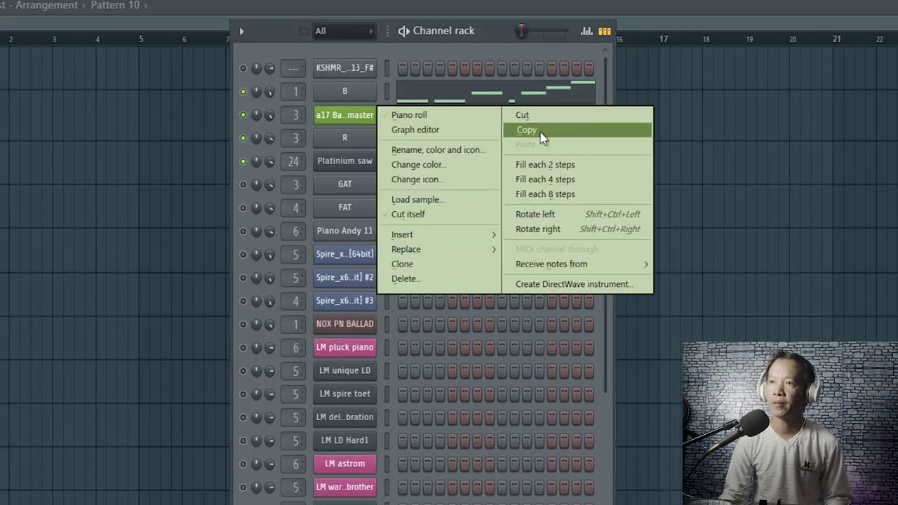
{"action": "right_click", "coordinate": [243, 115]}
{"action": "key", "text": "space"}
{"action": "key", "text": "space"}
- Copy the a17 Bass roadmaster notes into the R channel and audition R alongside the bass
{"action": "right_click", "coordinate": [353, 123]}
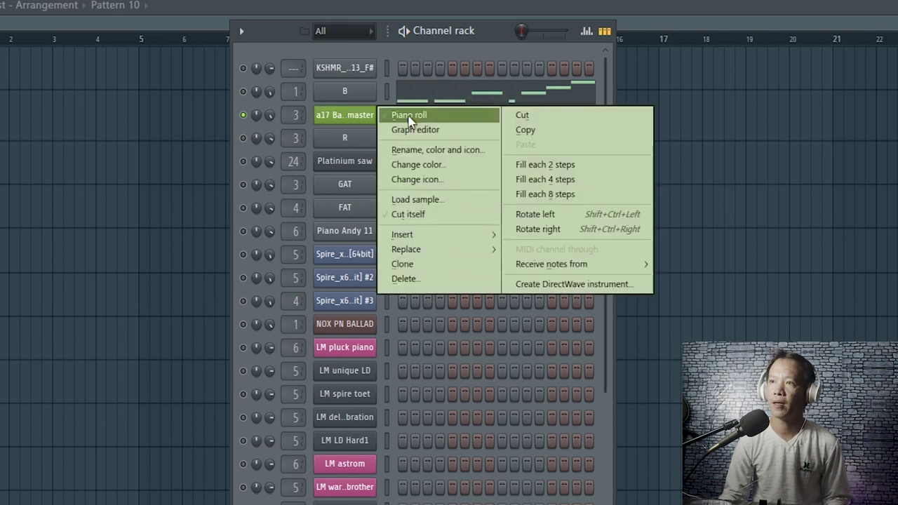
{"action": "left_click", "coordinate": [545, 132]}
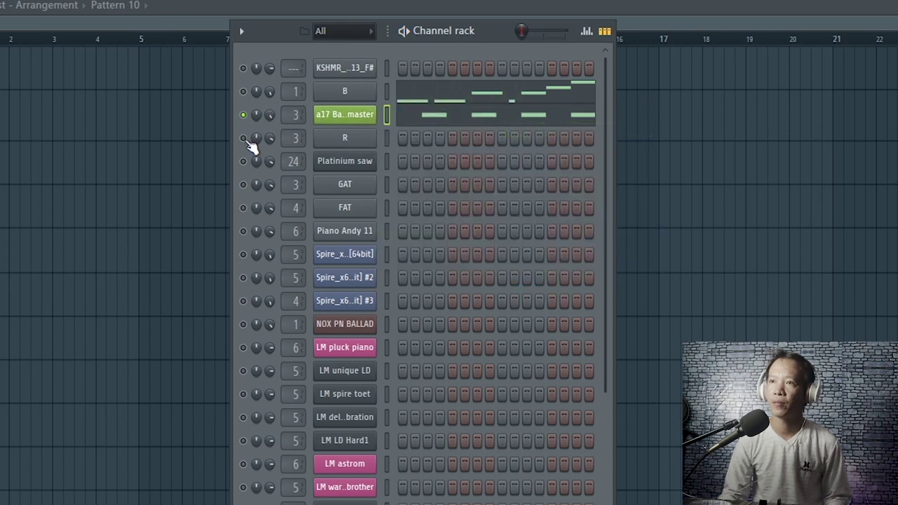
{"action": "right_click", "coordinate": [343, 140]}
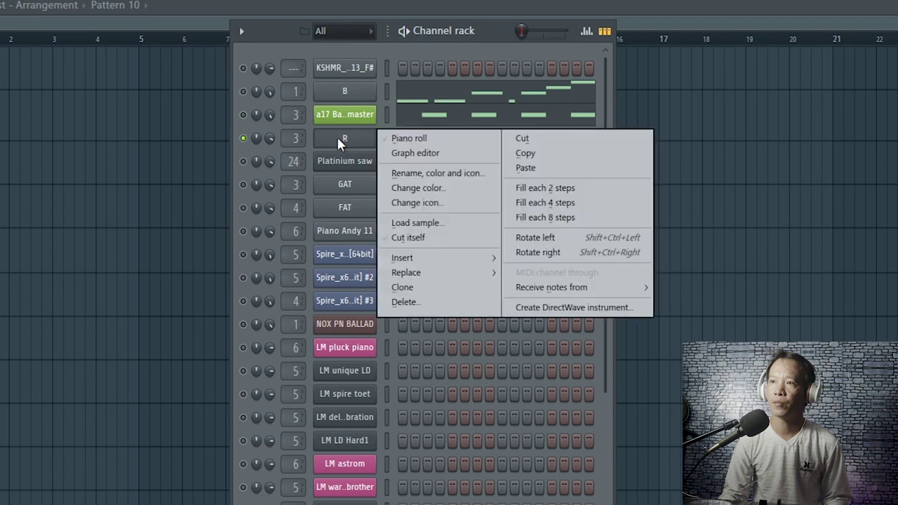
{"action": "left_click", "coordinate": [528, 167]}
{"action": "key", "text": "space"}
{"action": "left_click", "coordinate": [243, 138]}
{"action": "left_click", "coordinate": [243, 138]}
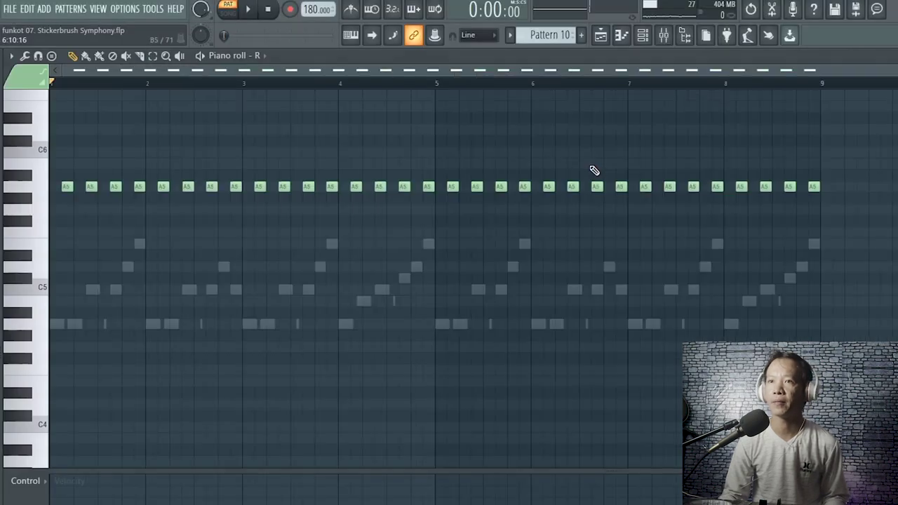
- Shift all notes in R's piano roll earlier so the first one starts at the beginning of bar 1
{"action": "key", "text": "ctrl+a"}
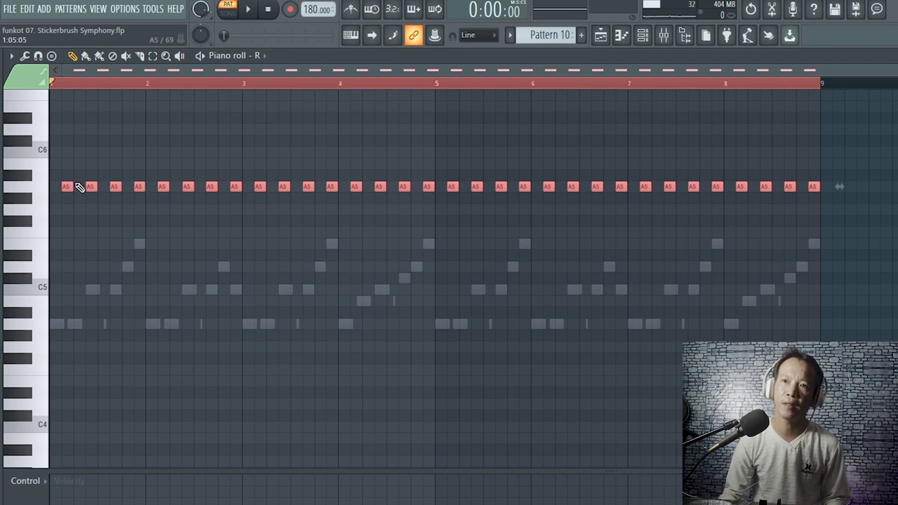
{"action": "key", "text": "shift+Left"}
{"action": "key", "text": "ctrl+d"}
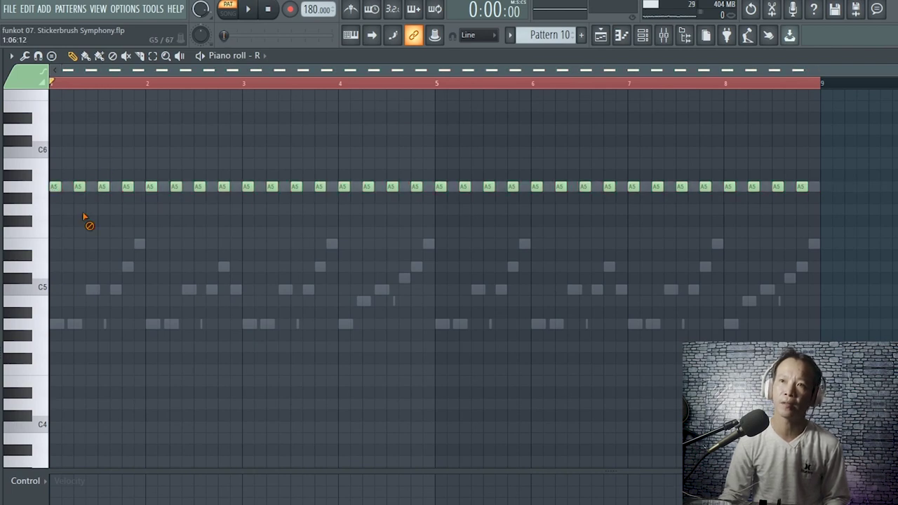
- Delete every second A5 note in R's piano roll across all eight bars and play the result
{"action": "right_click", "coordinate": [76, 187]}
{"action": "right_click", "coordinate": [127, 186]}
{"action": "right_click", "coordinate": [176, 187]}
{"action": "right_click", "coordinate": [223, 187]}
{"action": "right_click", "coordinate": [273, 187]}
{"action": "right_click", "coordinate": [319, 187]}
{"action": "right_click", "coordinate": [368, 187]}
{"action": "right_click", "coordinate": [464, 187]}
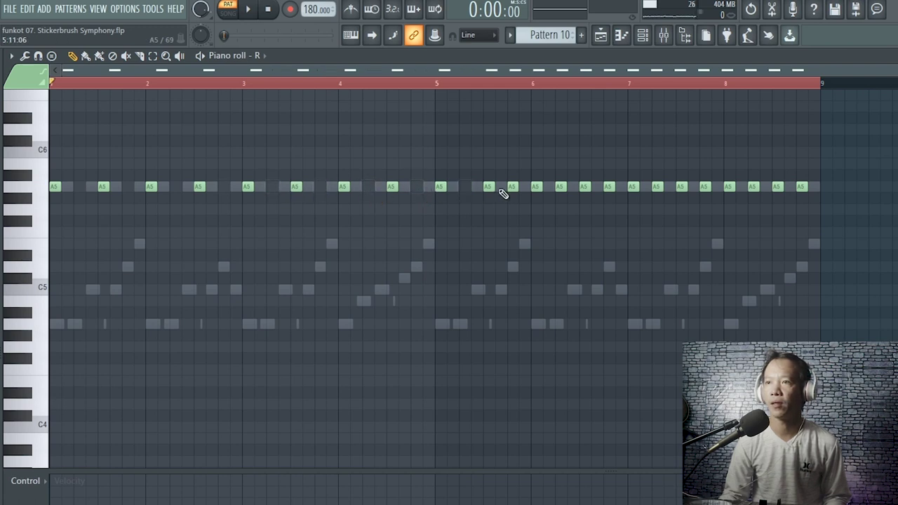
{"action": "right_click", "coordinate": [560, 186]}
{"action": "right_click", "coordinate": [609, 186]}
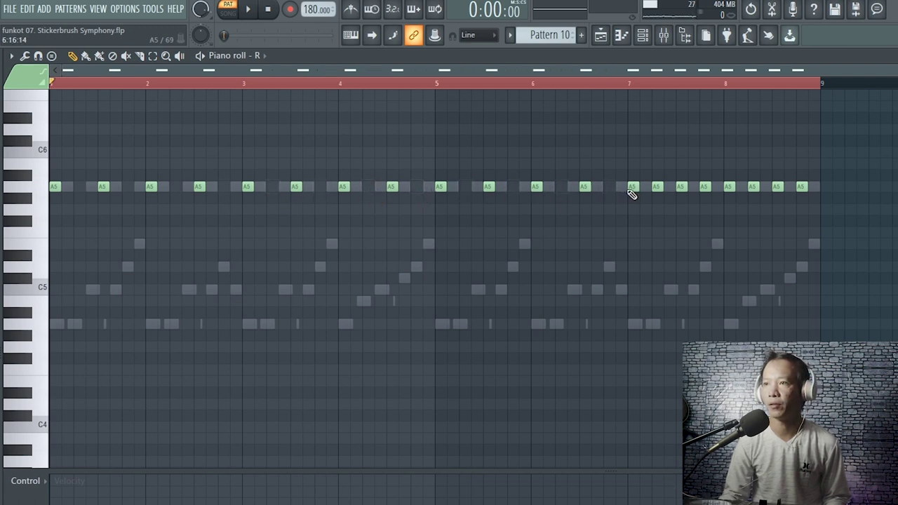
{"action": "right_click", "coordinate": [655, 187]}
{"action": "right_click", "coordinate": [705, 187]}
{"action": "right_click", "coordinate": [751, 190]}
{"action": "right_click", "coordinate": [801, 188]}
{"action": "key", "text": "space"}
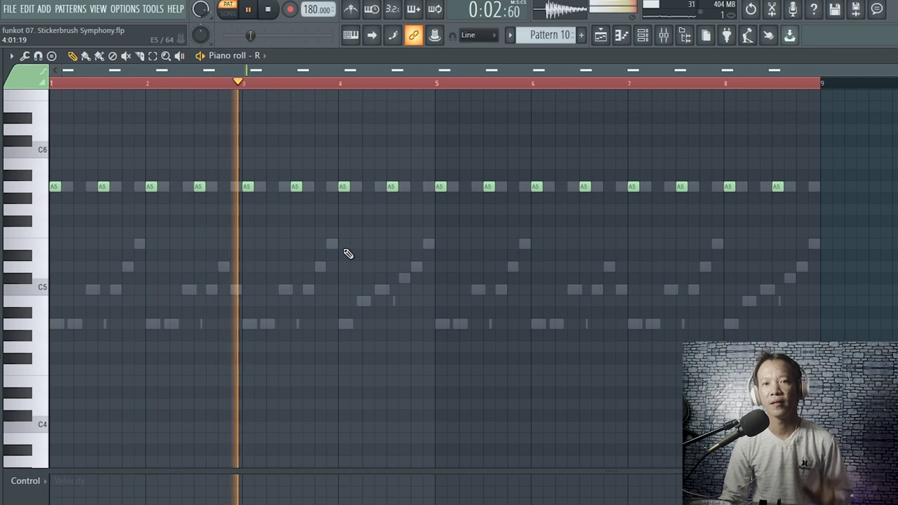
{"action": "key", "text": "space"}
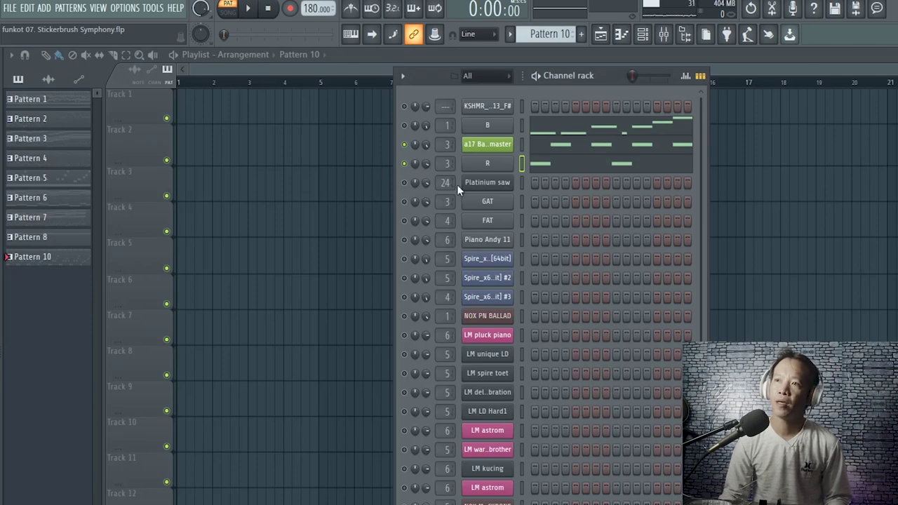
- Copy the a17 Bass roadmaster notes into the Platinium saw channel, unmute that channel and play the pattern
{"action": "left_click", "coordinate": [487, 182]}
{"action": "left_click", "coordinate": [456, 84]}
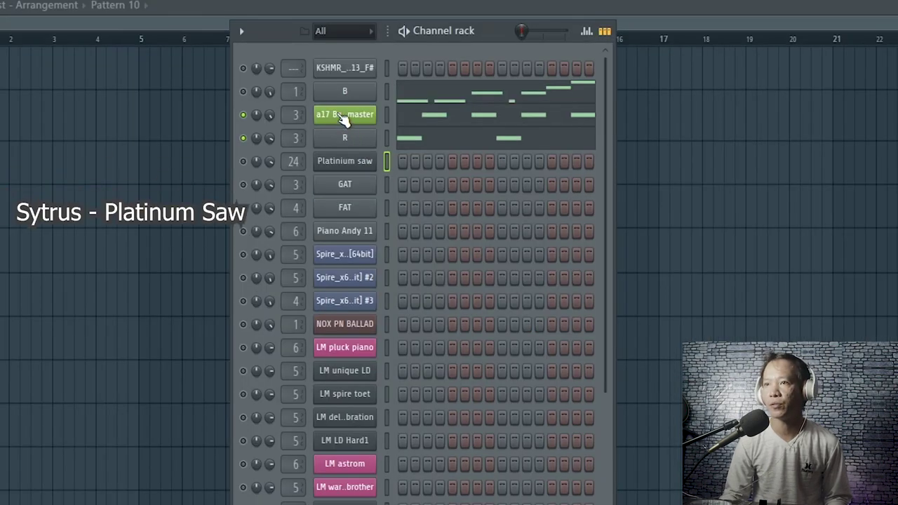
{"action": "right_click", "coordinate": [393, 97]}
{"action": "left_click", "coordinate": [506, 105]}
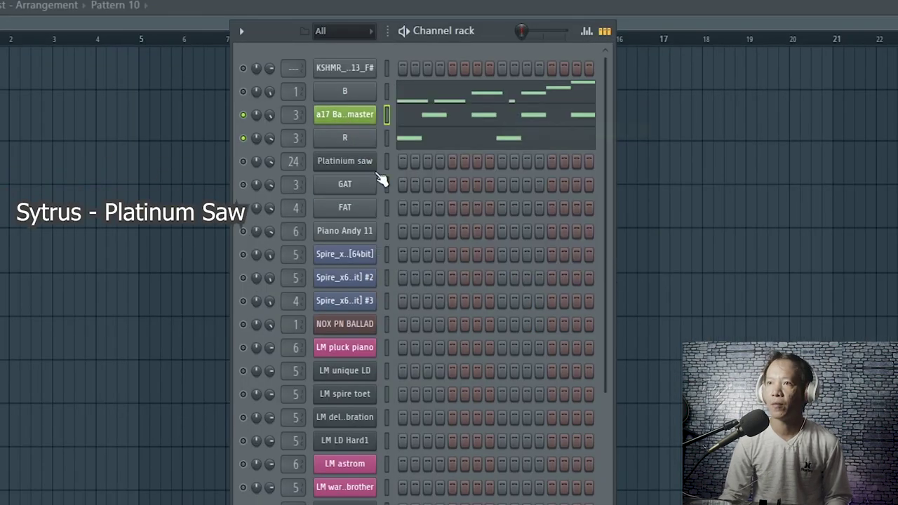
{"action": "right_click", "coordinate": [391, 128]}
{"action": "left_click", "coordinate": [528, 191]}
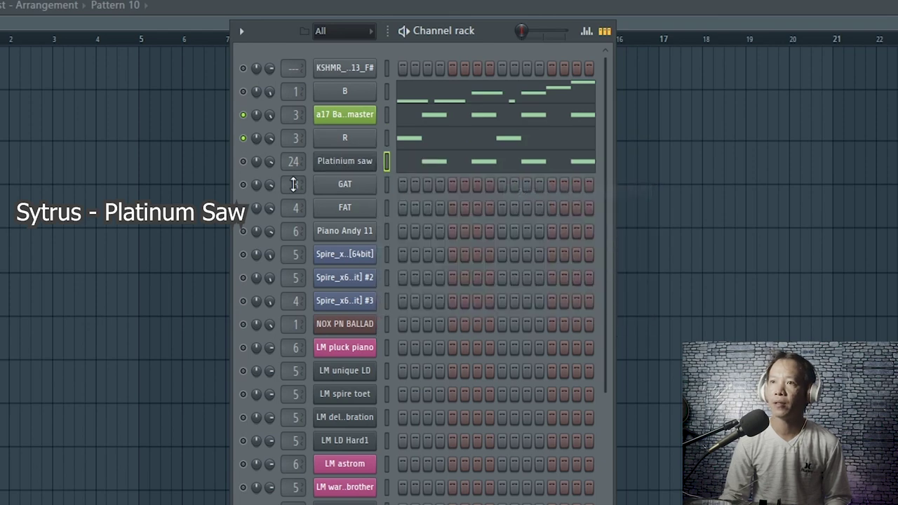
{"action": "left_click", "coordinate": [242, 162]}
{"action": "key", "text": "space"}
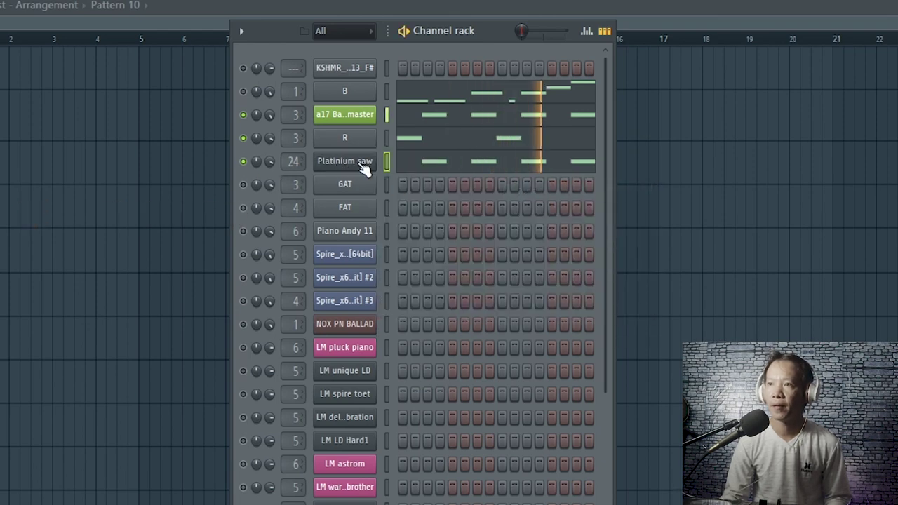
- Shorten all notes in the Platinium saw piano roll to a length of 0:01:00
{"action": "left_click", "coordinate": [433, 160]}
{"action": "key", "text": "ctrl+a"}
{"action": "scroll", "coordinate": [70, 167], "scroll_direction": "up", "scroll_amount": 3}
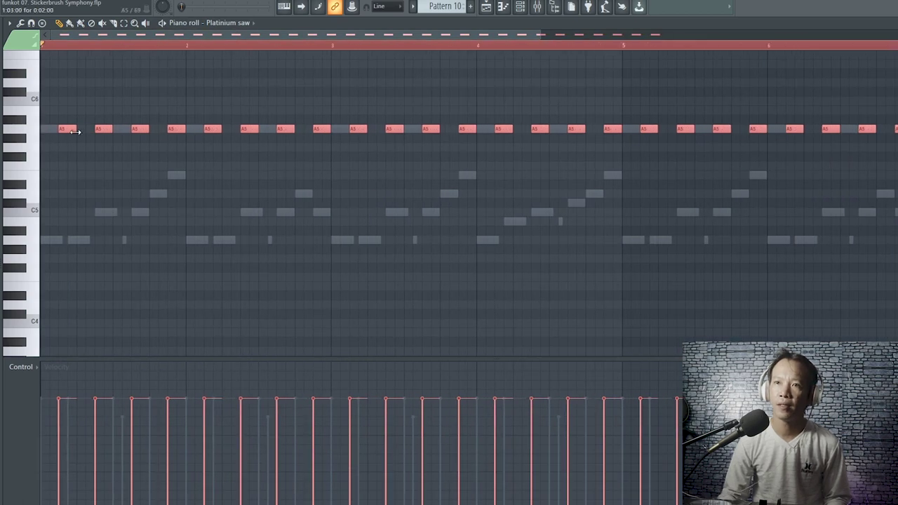
{"action": "left_click_drag", "start_coordinate": [75, 132], "coordinate": [66, 131]}
{"action": "scroll", "coordinate": [94, 197], "scroll_direction": "up", "scroll_amount": 4}
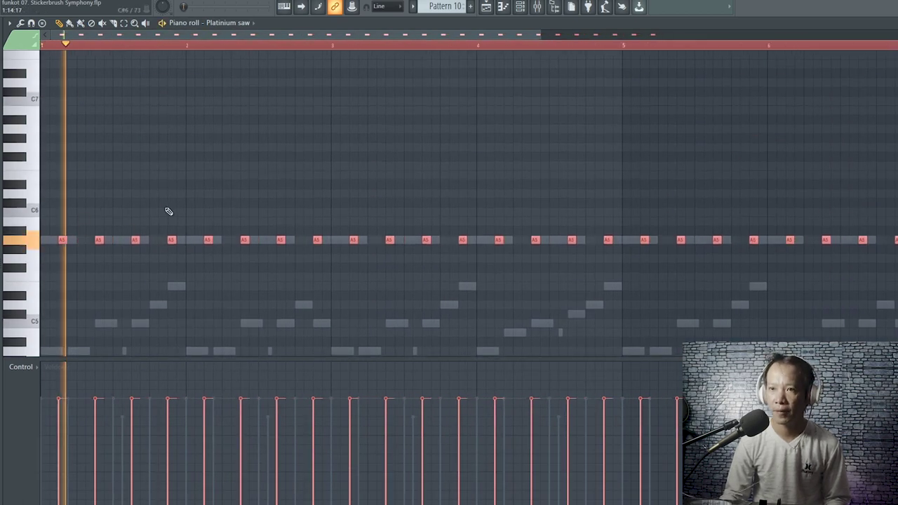
{"action": "key", "text": "space"}
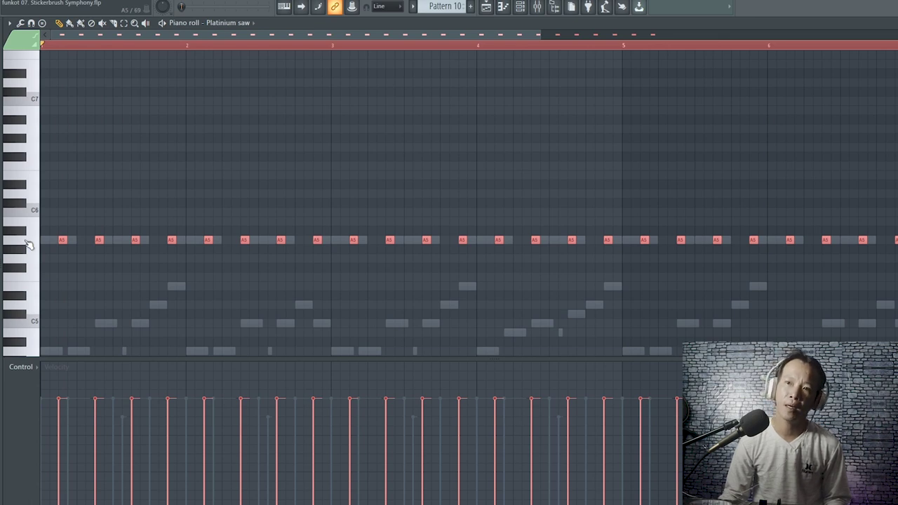
- Transpose all Platinium saw notes up two octaves to A7 and play the result
{"action": "left_click", "coordinate": [30, 246]}
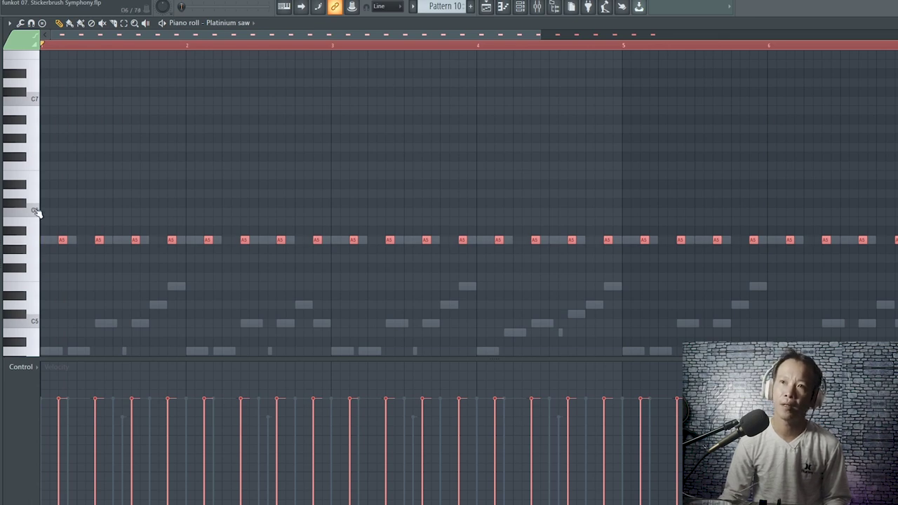
{"action": "scroll", "coordinate": [75, 211], "scroll_direction": "up", "scroll_amount": 2}
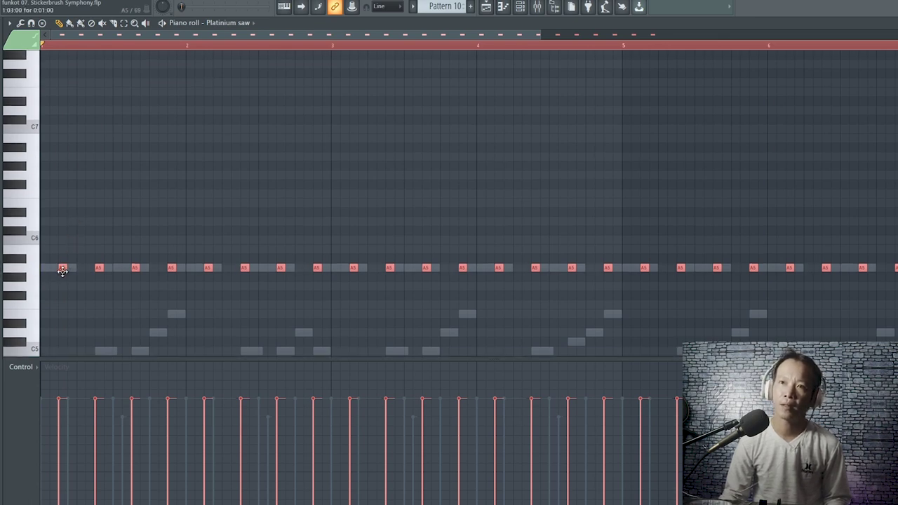
{"action": "scroll", "coordinate": [31, 109], "scroll_direction": "up", "scroll_amount": 4}
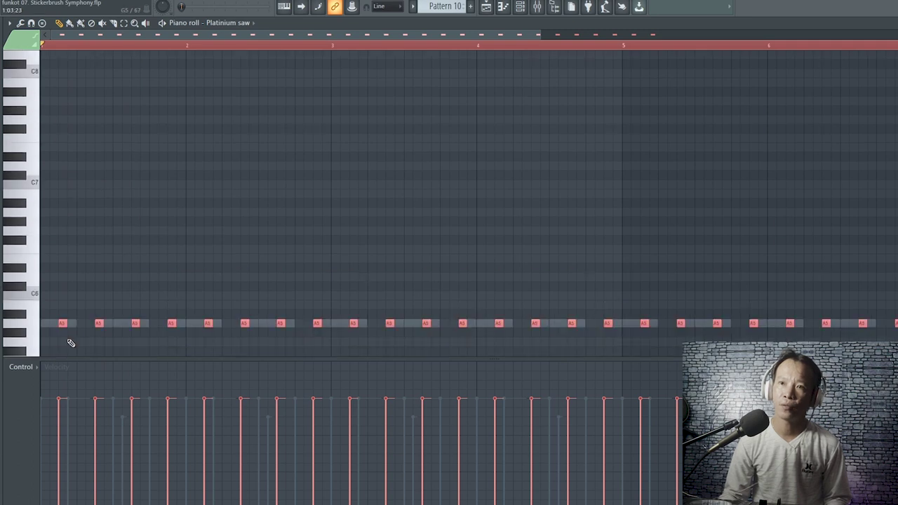
{"action": "left_click_drag", "start_coordinate": [63, 323], "coordinate": [63, 99]}
{"action": "key", "text": "space"}
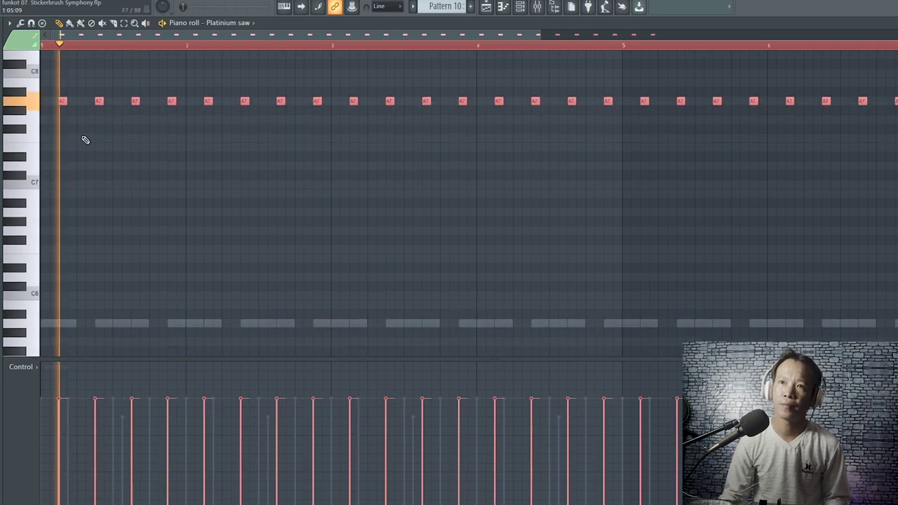
{"action": "key", "text": "space"}
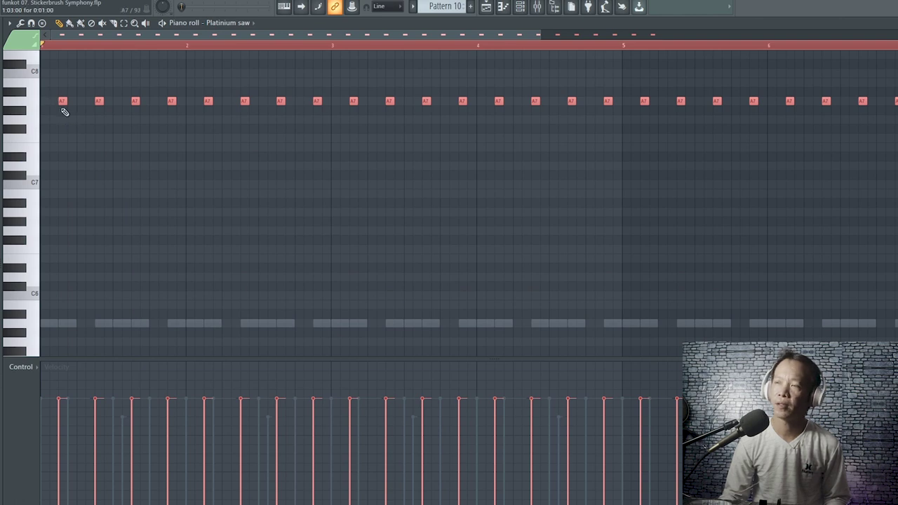
- Duplicate the A7 notes of Platinium saw down to E7 and play the two-note stabs
{"action": "left_click_drag", "start_coordinate": [61, 100], "coordinate": [58, 148]}
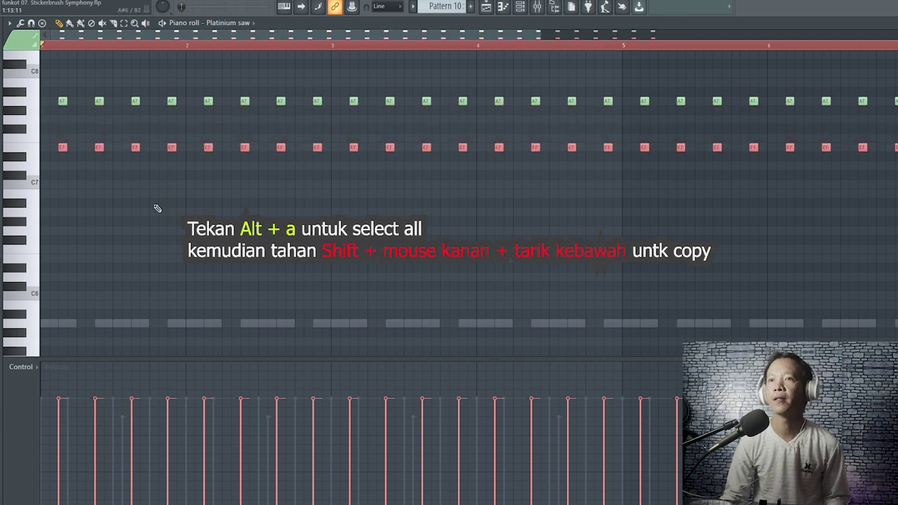
{"action": "scroll", "coordinate": [176, 213], "scroll_direction": "down", "scroll_amount": 2}
{"action": "scroll", "coordinate": [175, 214], "scroll_direction": "down", "scroll_amount": 1}
{"action": "key", "text": "space"}
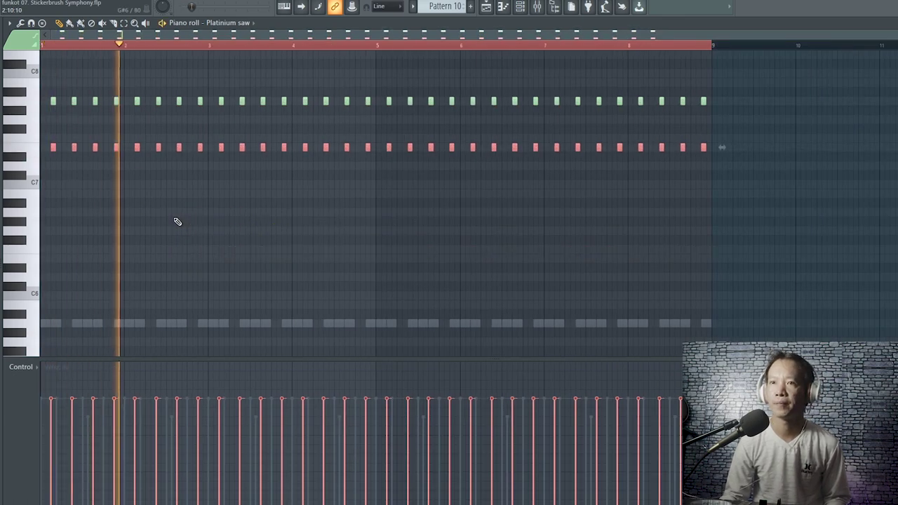
{"action": "key", "text": "space"}
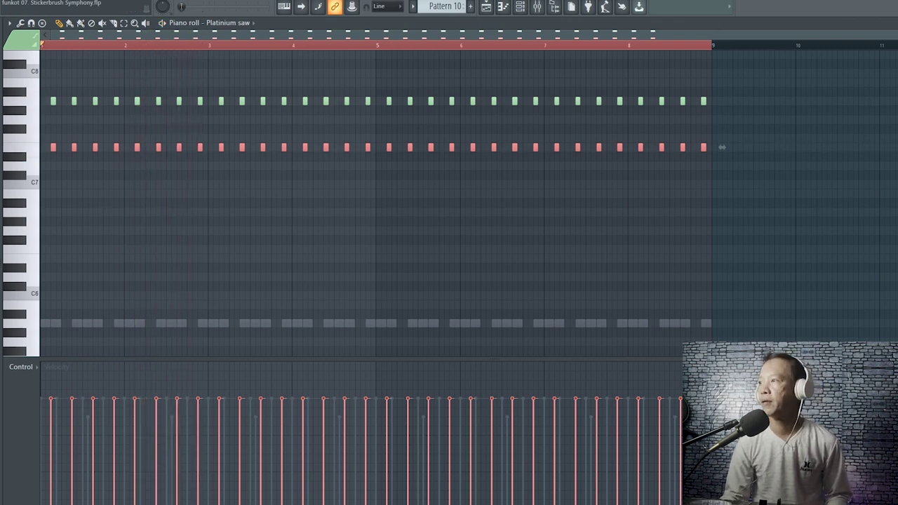
- Load the Eurogate preset into the Sytrus instrument on the GAT channel
{"action": "key", "text": "Escape"}
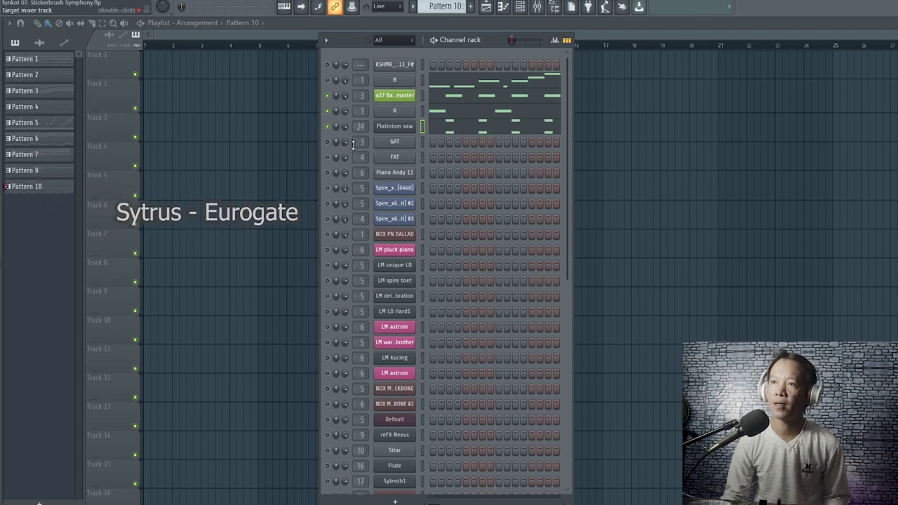
{"action": "left_click", "coordinate": [399, 143]}
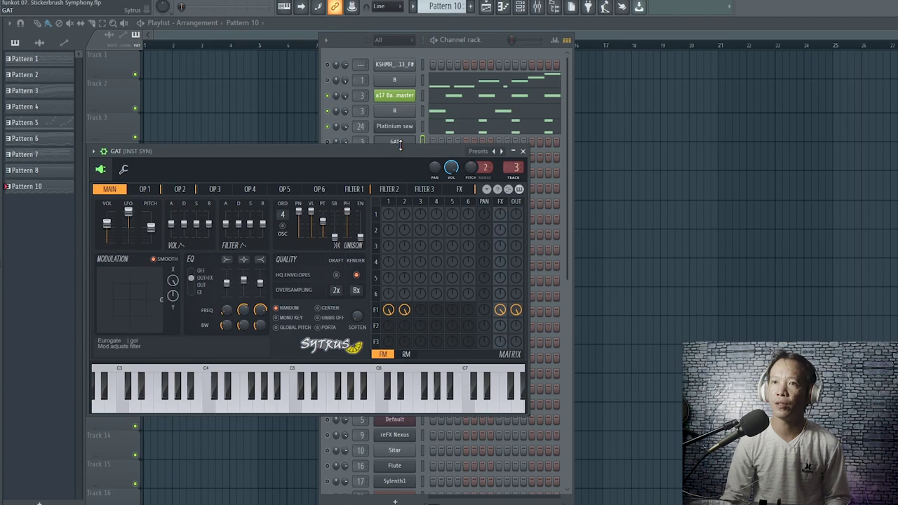
{"action": "left_click", "coordinate": [516, 152]}
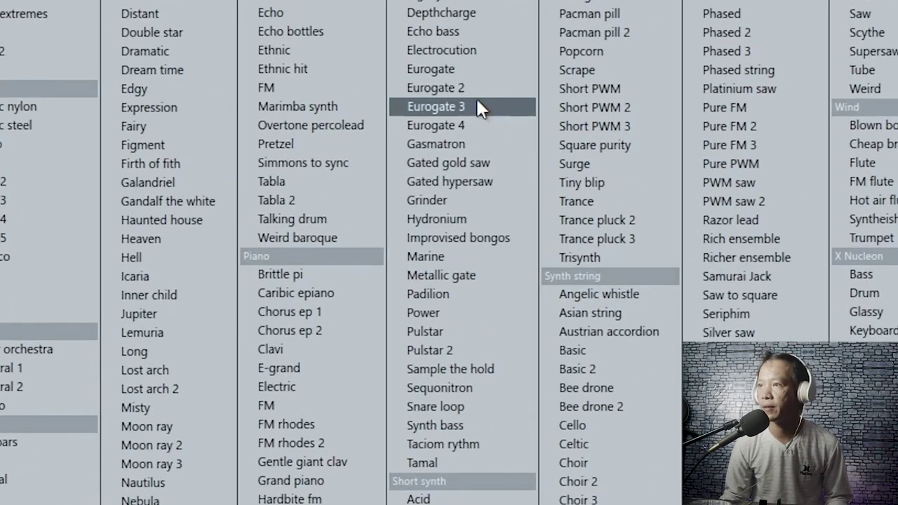
{"action": "left_click", "coordinate": [494, 68]}
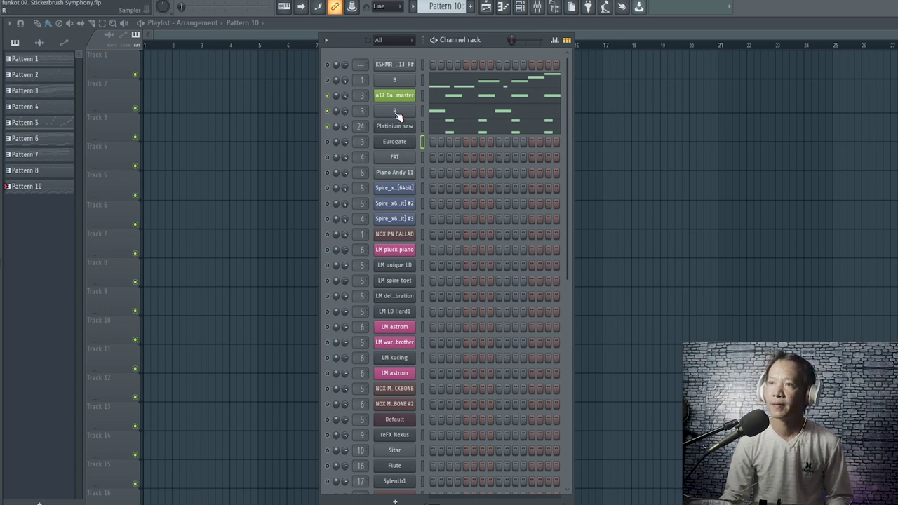
- Copy the a17 Bass roadmaster notes into the Eurogate channel
{"action": "right_click", "coordinate": [402, 111]}
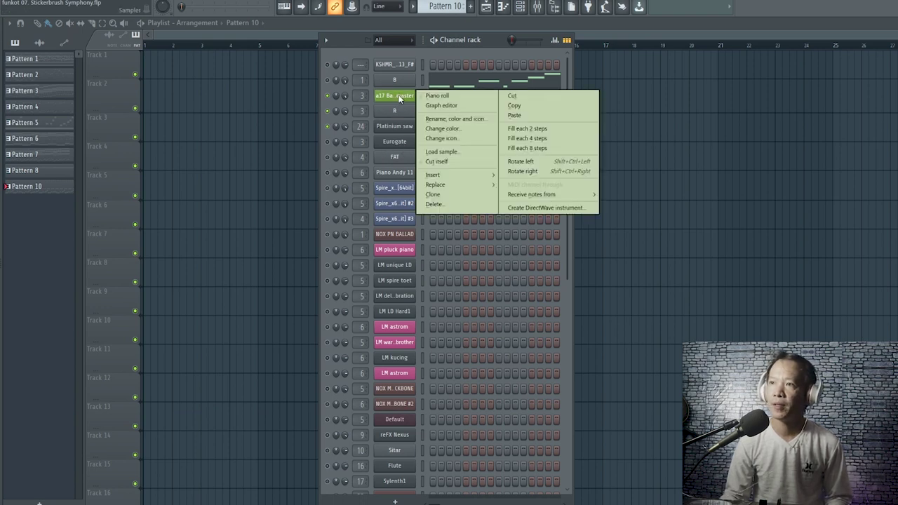
{"action": "left_click", "coordinate": [522, 106]}
{"action": "right_click", "coordinate": [392, 145]}
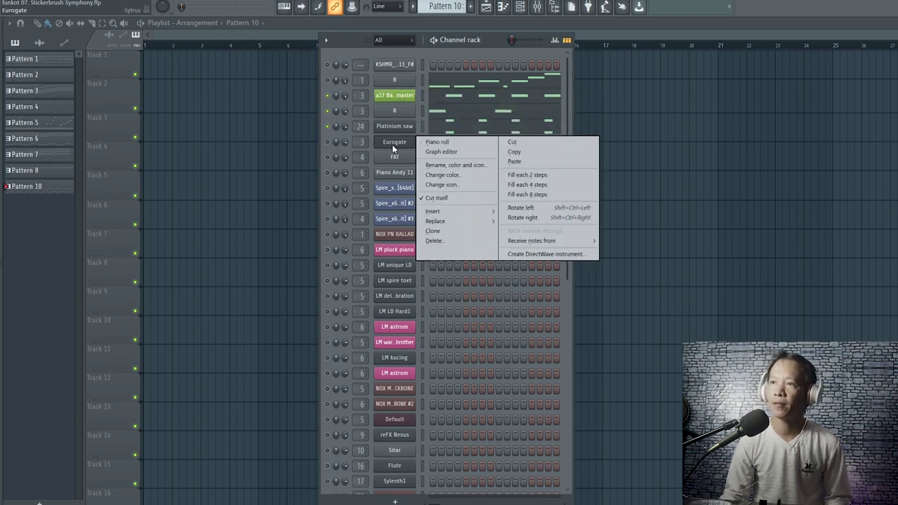
{"action": "left_click", "coordinate": [516, 161]}
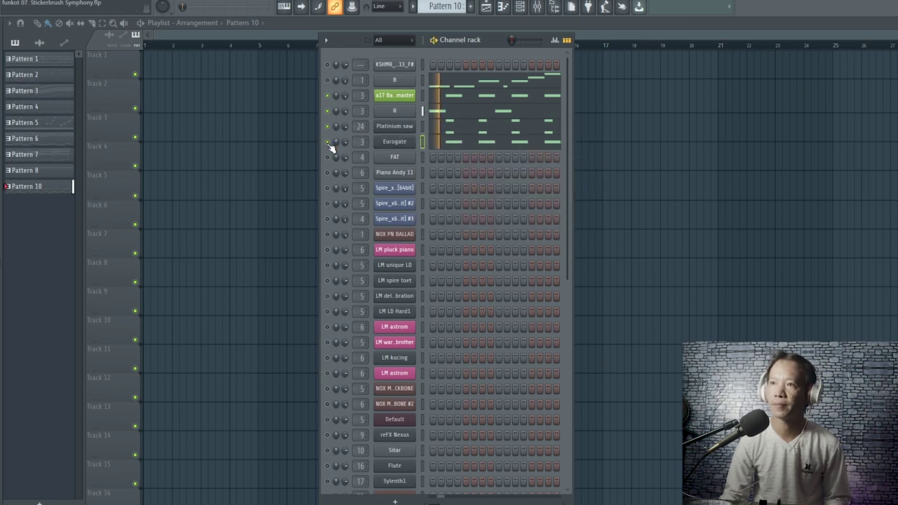
- Shift all Eurogate notes to start on the beat, lengthen them to one full beat each, and play the line
{"action": "left_click", "coordinate": [453, 143]}
{"action": "key", "text": "ctrl+a"}
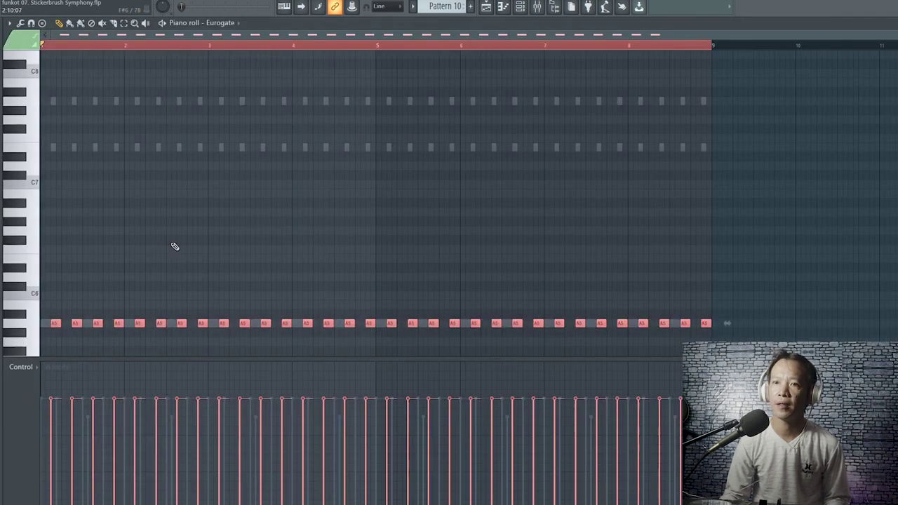
{"action": "scroll", "coordinate": [69, 256], "scroll_direction": "down", "scroll_amount": 2}
{"action": "left_click_drag", "start_coordinate": [55, 268], "coordinate": [35, 269]}
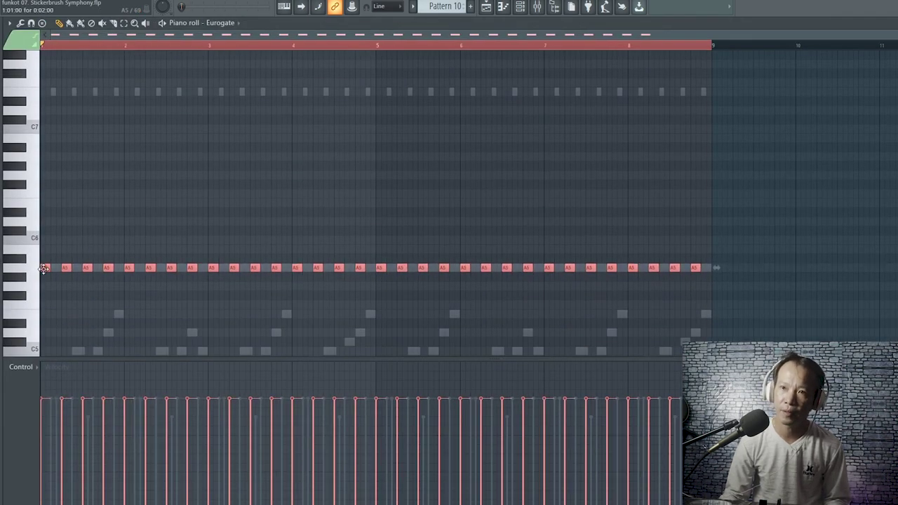
{"action": "left_click_drag", "start_coordinate": [47, 269], "coordinate": [61, 268]}
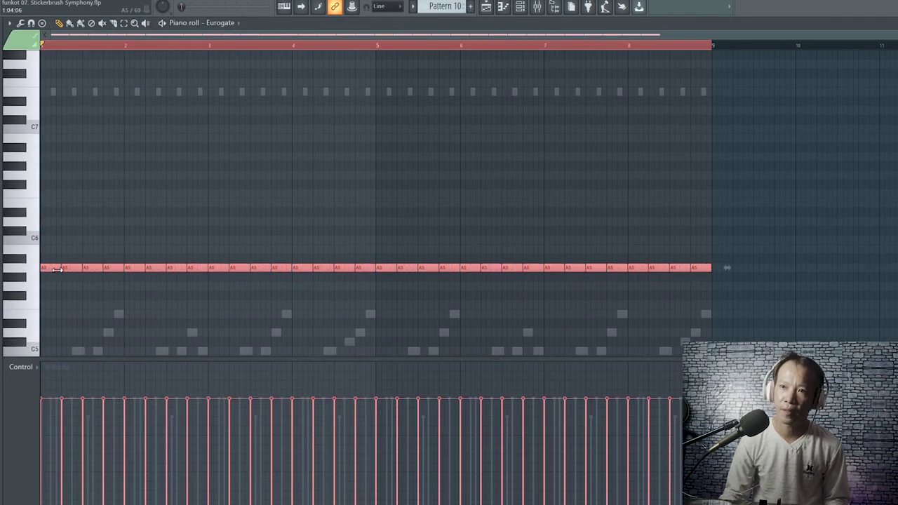
{"action": "key", "text": "space"}
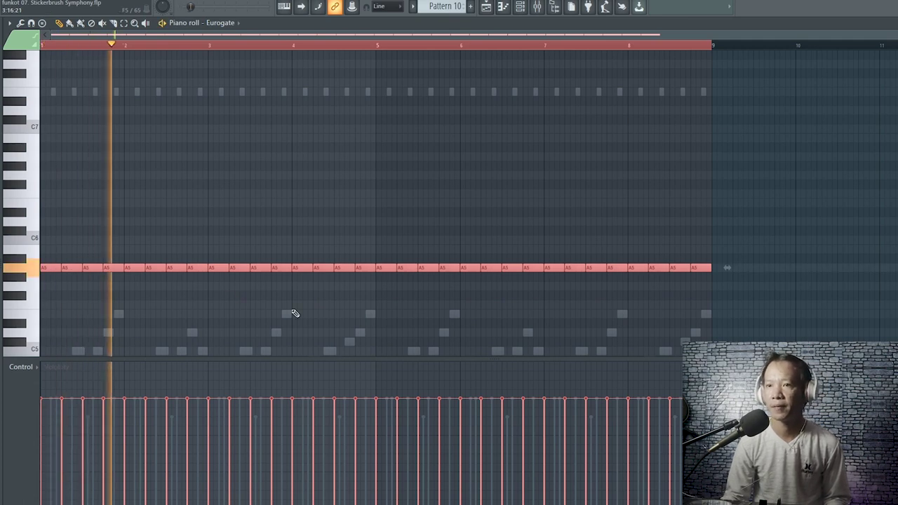
{"action": "key", "text": "space"}
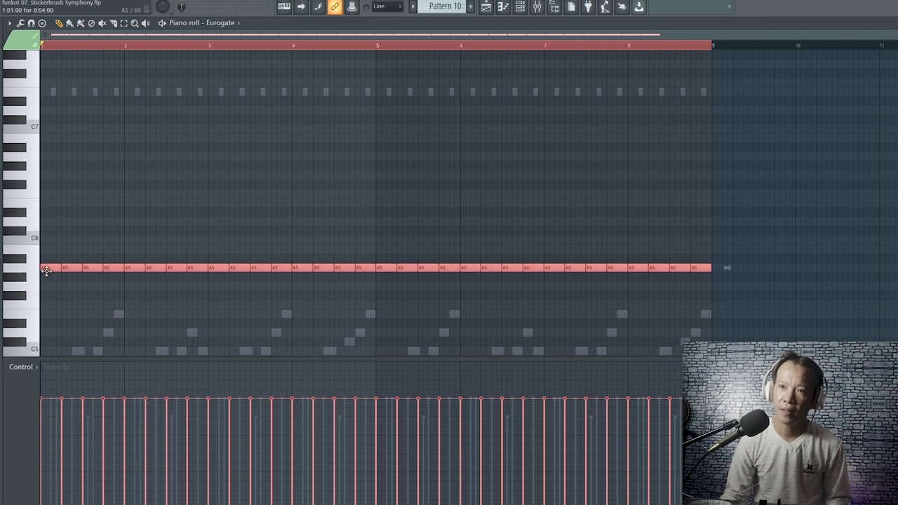
- Transpose all Eurogate notes up to C6 and play them with the other layers
{"action": "left_click_drag", "start_coordinate": [45, 271], "coordinate": [44, 242]}
{"action": "key", "text": "space"}
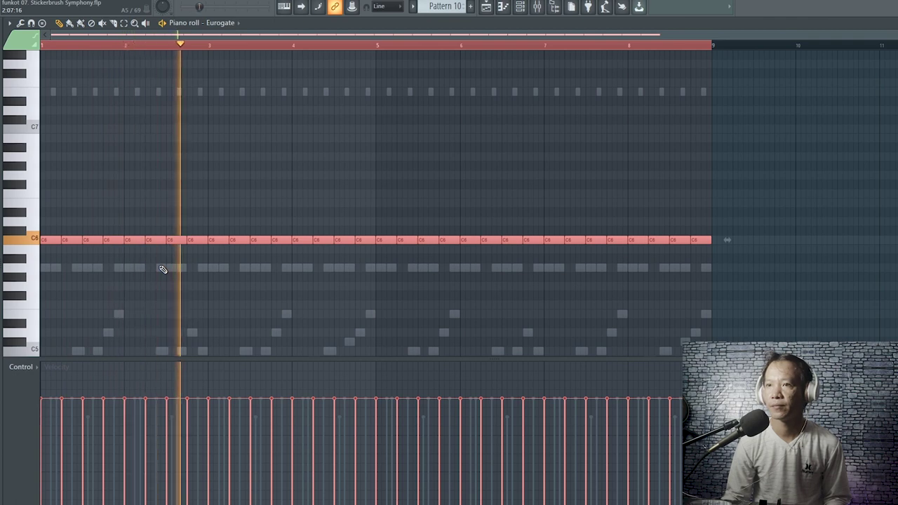
{"action": "key", "text": "space"}
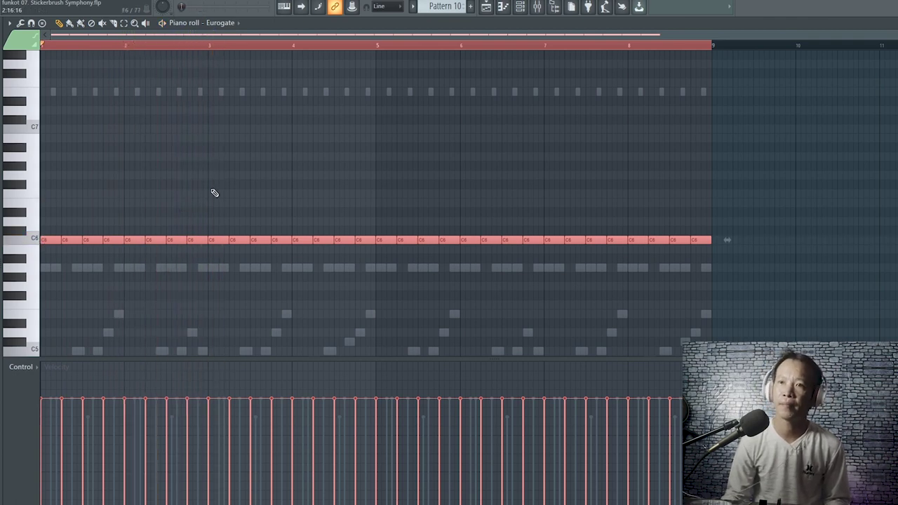
{"action": "scroll", "coordinate": [175, 198], "scroll_direction": "down", "scroll_amount": 5}
{"action": "scroll", "coordinate": [303, 85], "scroll_direction": "up", "scroll_amount": 3}
{"action": "key", "text": "space"}
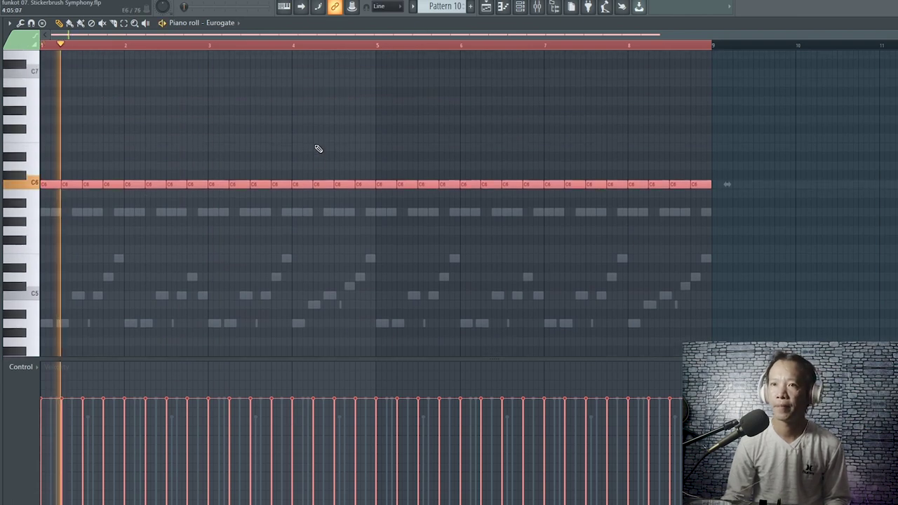
{"action": "key", "text": "space"}
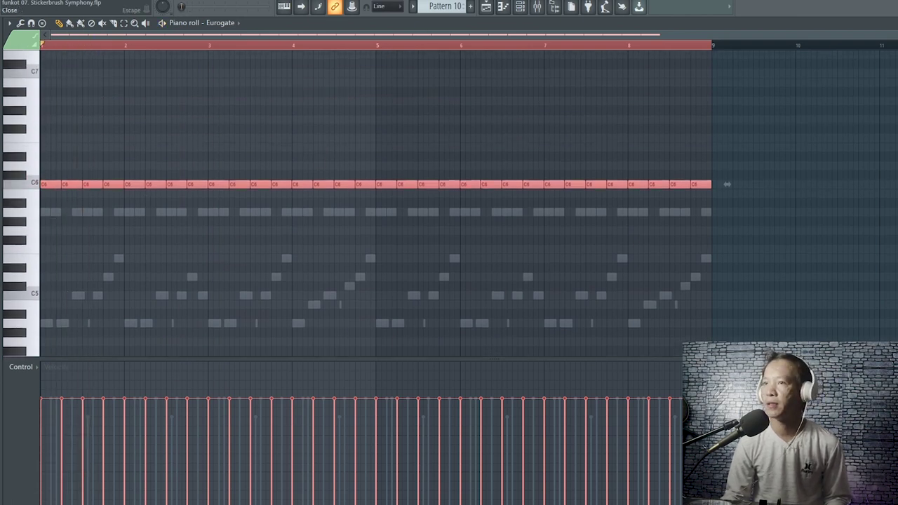
{"action": "key", "text": "Escape"}
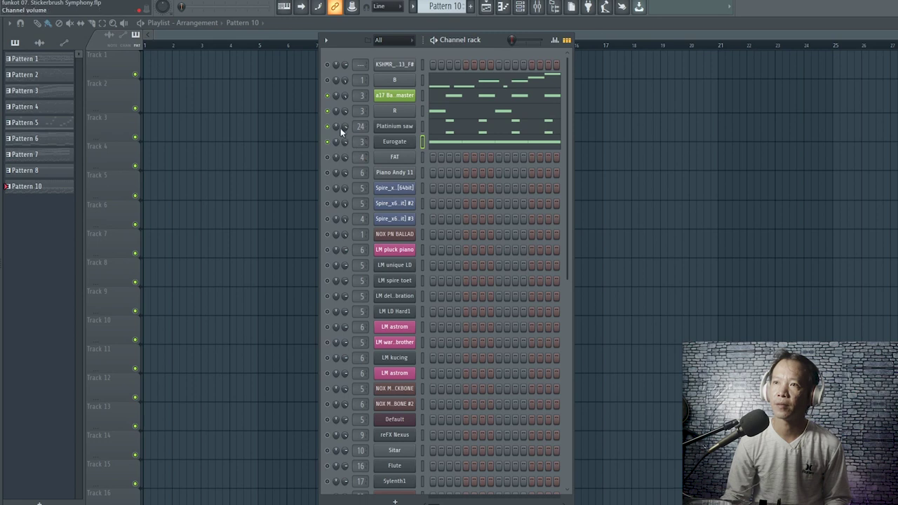
{"action": "key", "text": "space"}
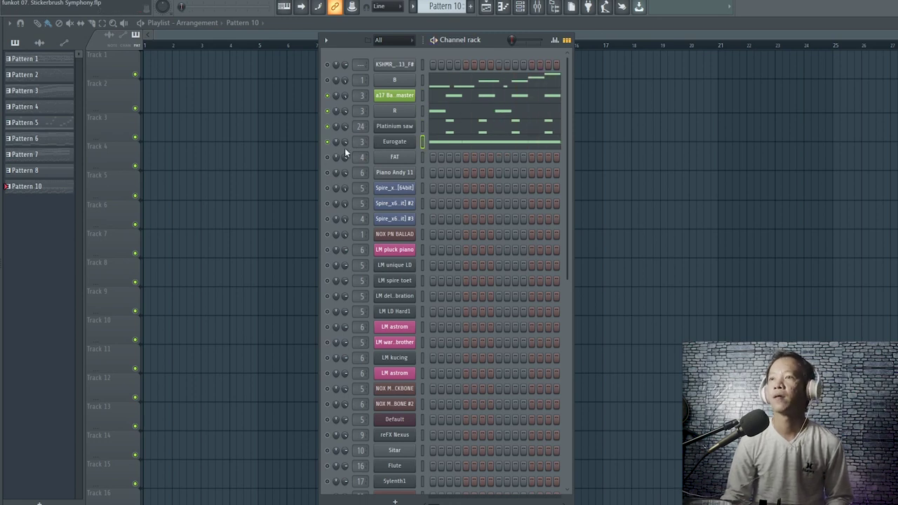
- Add a new Sytrus channel at the end of the channel rack and load its Fat saw preset
{"action": "left_click", "coordinate": [397, 159]}
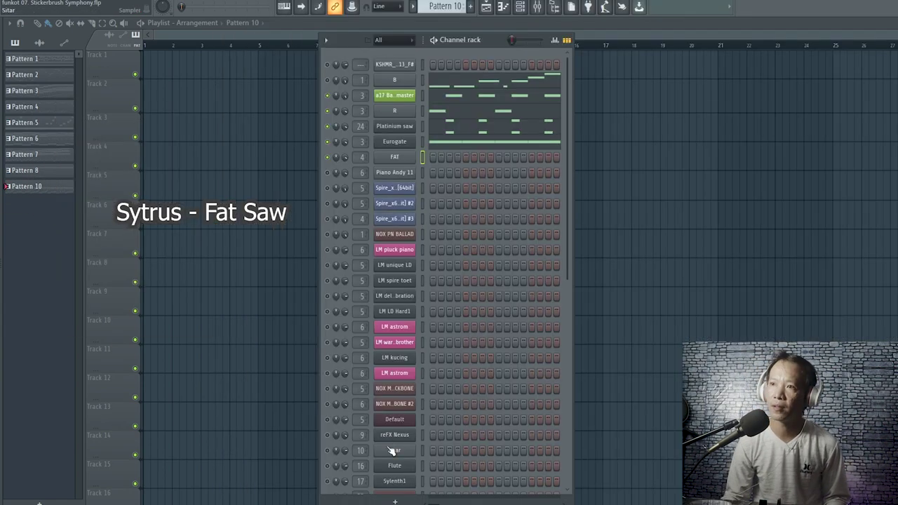
{"action": "right_click", "coordinate": [392, 156]}
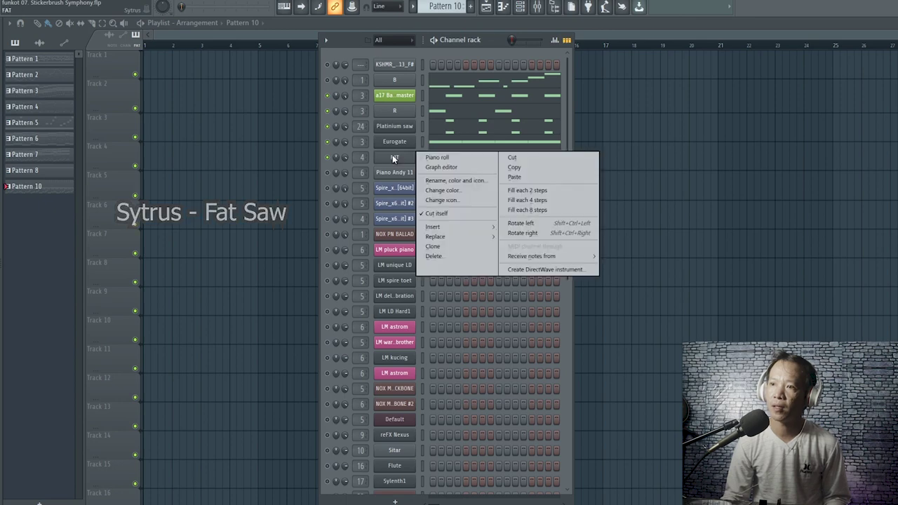
{"action": "left_click_drag", "start_coordinate": [569, 335], "coordinate": [557, 444]}
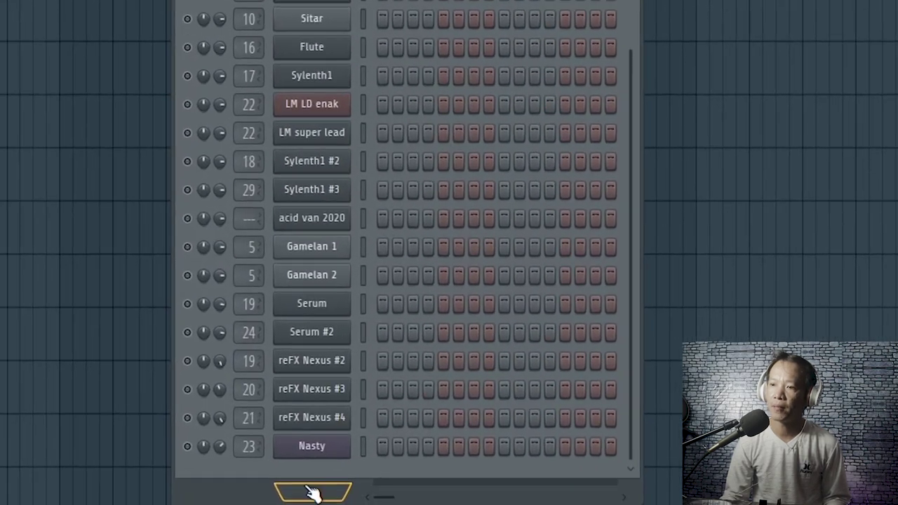
{"action": "left_click", "coordinate": [313, 493]}
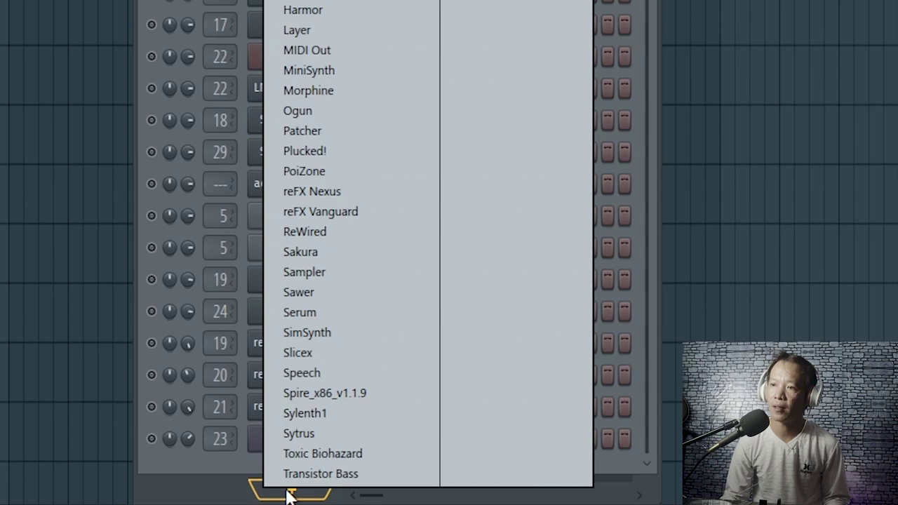
{"action": "left_click", "coordinate": [334, 436]}
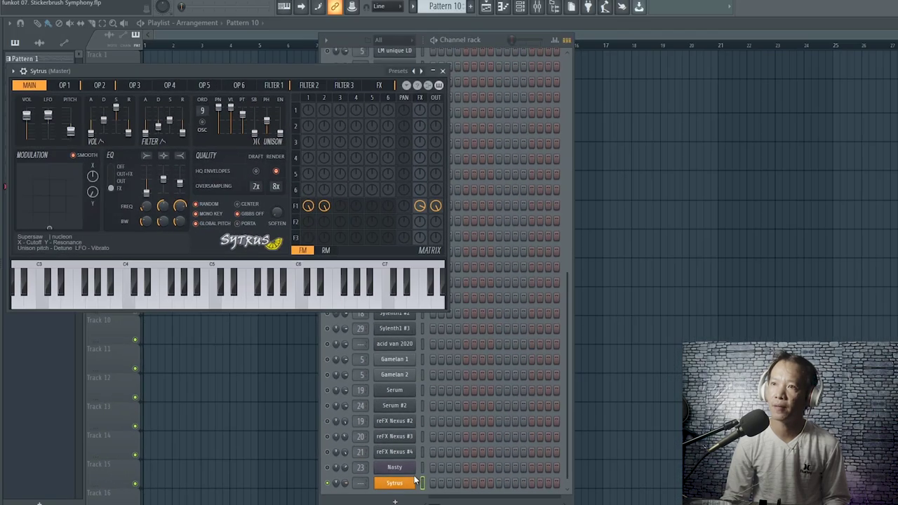
{"action": "left_click", "coordinate": [422, 71]}
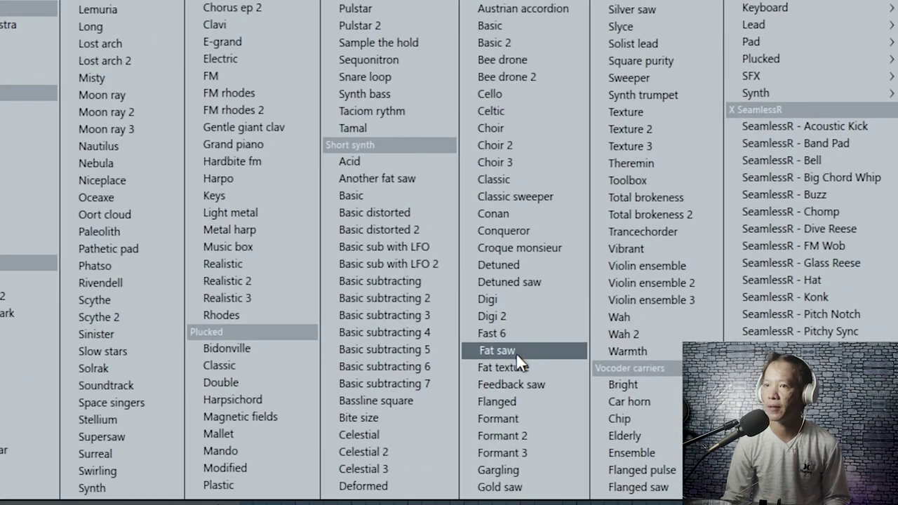
{"action": "left_click", "coordinate": [516, 353]}
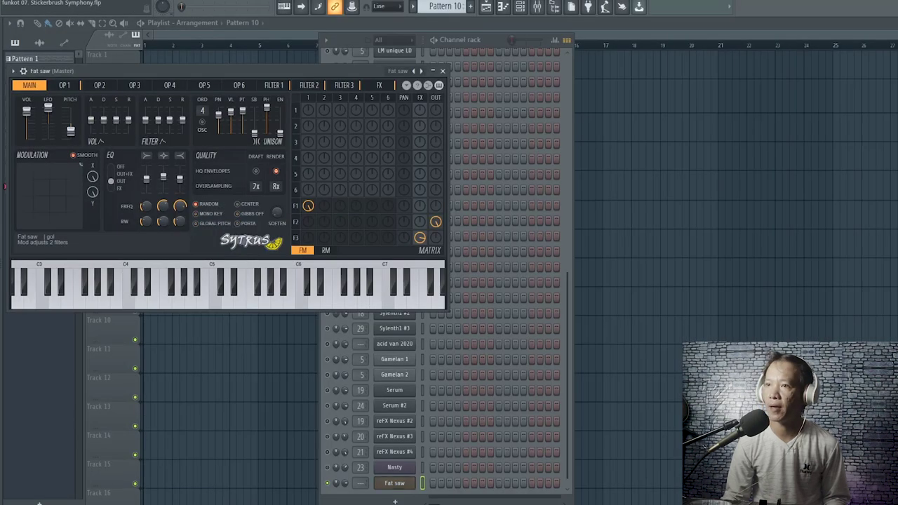
{"action": "left_click", "coordinate": [443, 72]}
- Enter a one-bar rhythm of short A5 notes ending on B5 and C6 in the FAT channel, and play it
{"action": "right_click", "coordinate": [346, 209]}
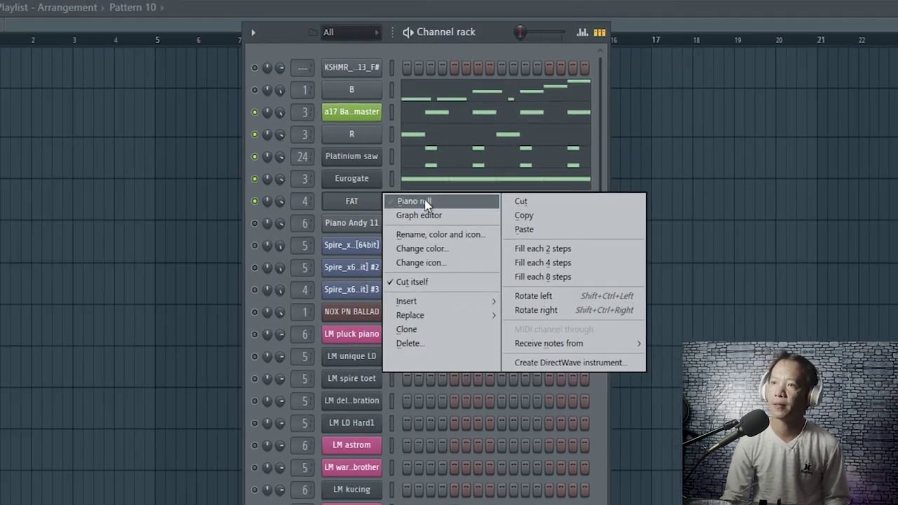
{"action": "left_click", "coordinate": [423, 210]}
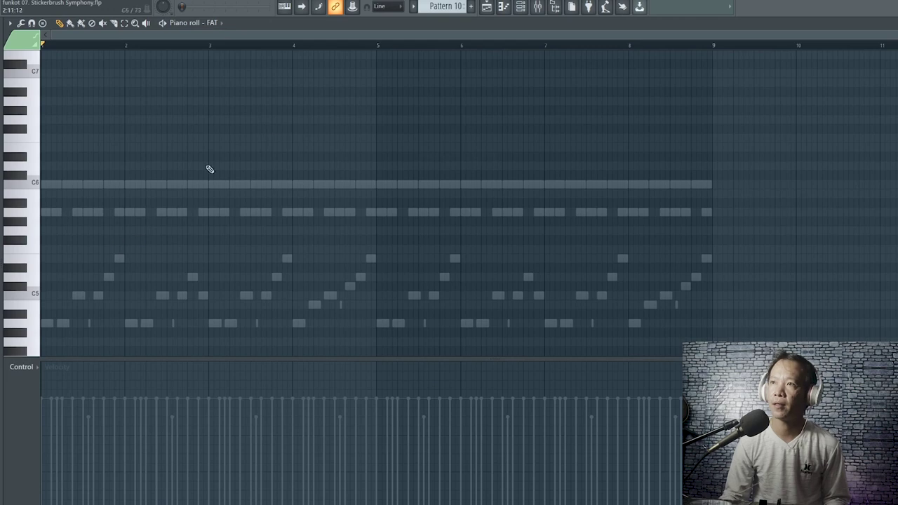
{"action": "key", "text": "space"}
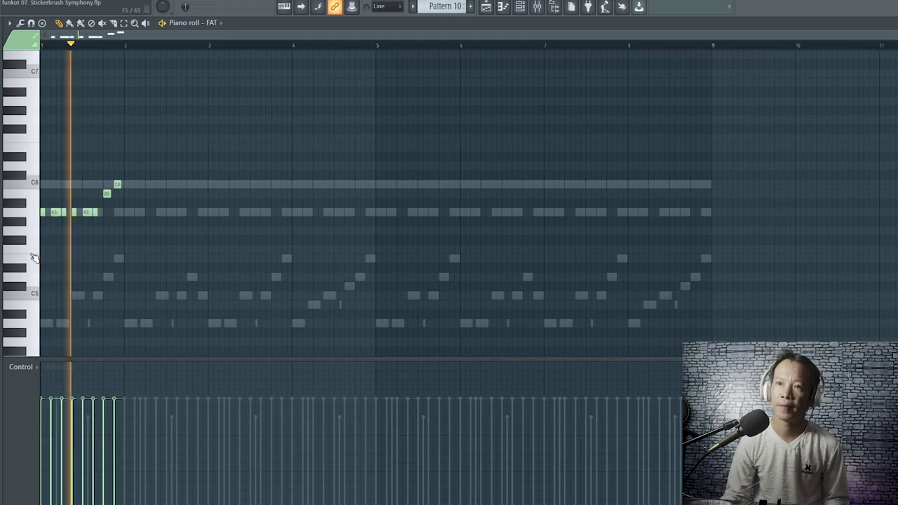
{"action": "scroll", "coordinate": [50, 238], "scroll_direction": "up", "scroll_amount": 2}
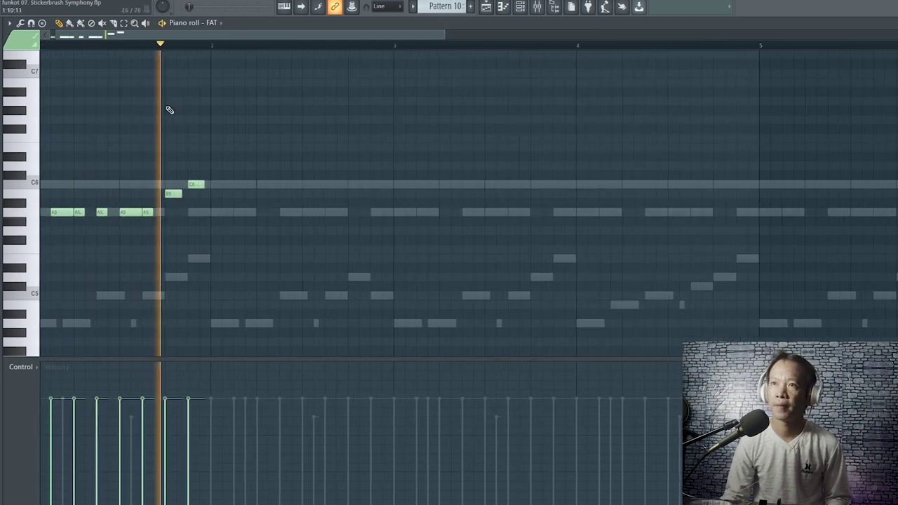
{"action": "key", "text": "space"}
- Repeat the first bar of FAT notes until the phrase fills four bars
{"action": "left_click_drag", "start_coordinate": [263, 35], "coordinate": [48, 80]}
{"action": "key", "text": "ctrl+a"}
{"action": "scroll", "coordinate": [80, 254], "scroll_direction": "down", "scroll_amount": 1}
{"action": "left_click_drag", "start_coordinate": [42, 211], "coordinate": [176, 210]}
{"action": "key", "text": "ctrl+d"}
{"action": "key", "text": "ctrl+b"}
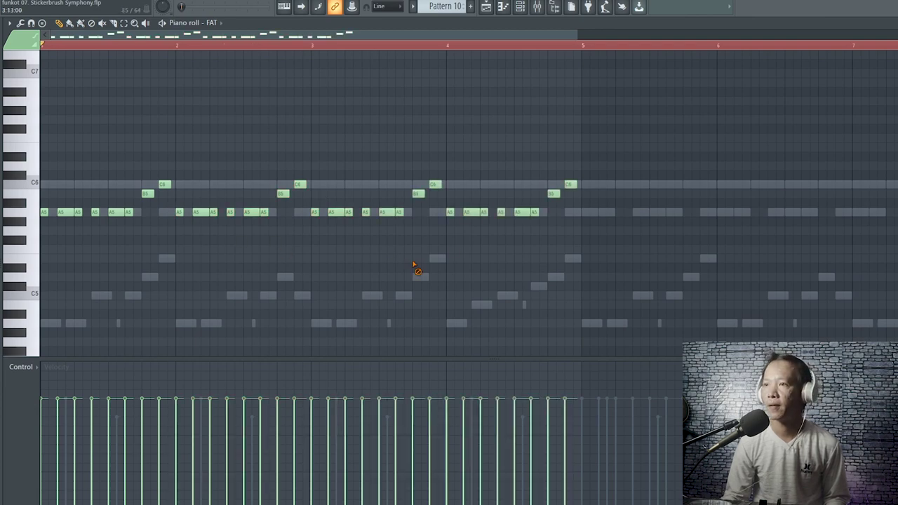
- Replace the B5 near the end of bar 4 with a short D6, and duplicate the four-bar FAT phrase to eight bars
{"action": "left_click", "coordinate": [550, 168]}
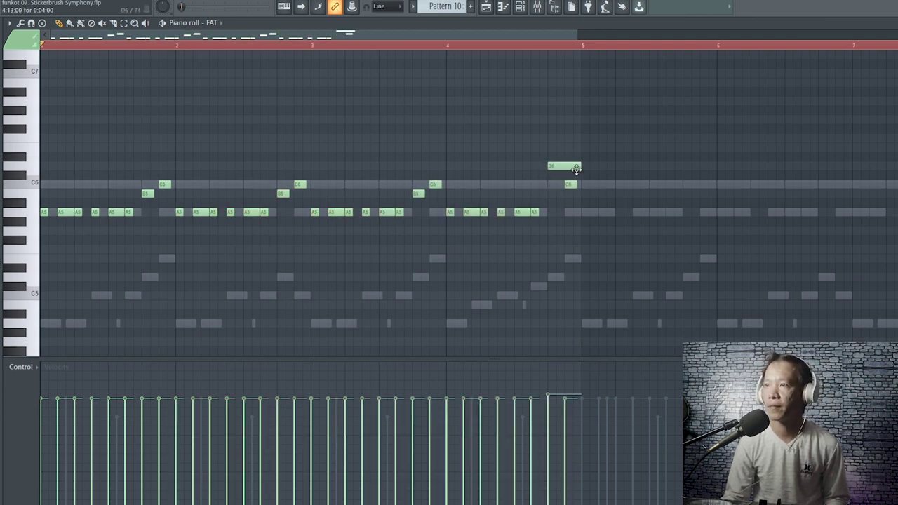
{"action": "key", "text": "space"}
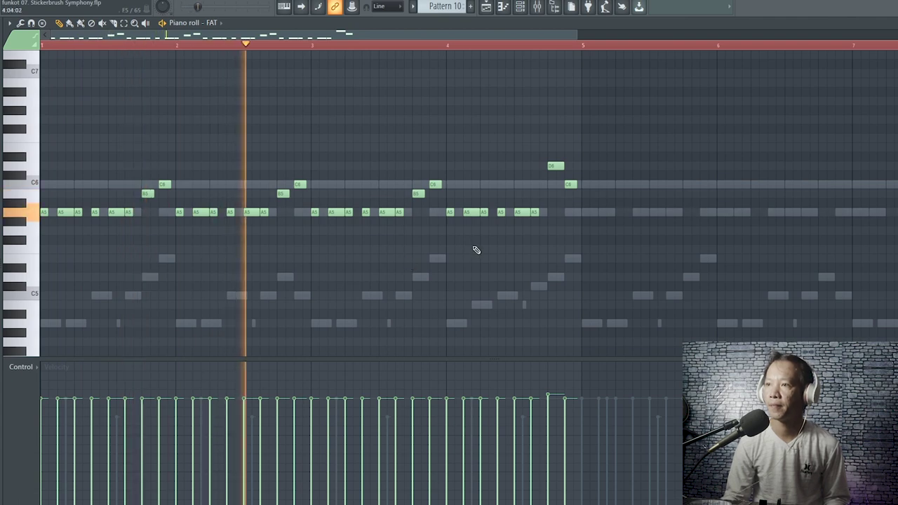
{"action": "right_click", "coordinate": [554, 167]}
{"action": "left_click", "coordinate": [549, 166]}
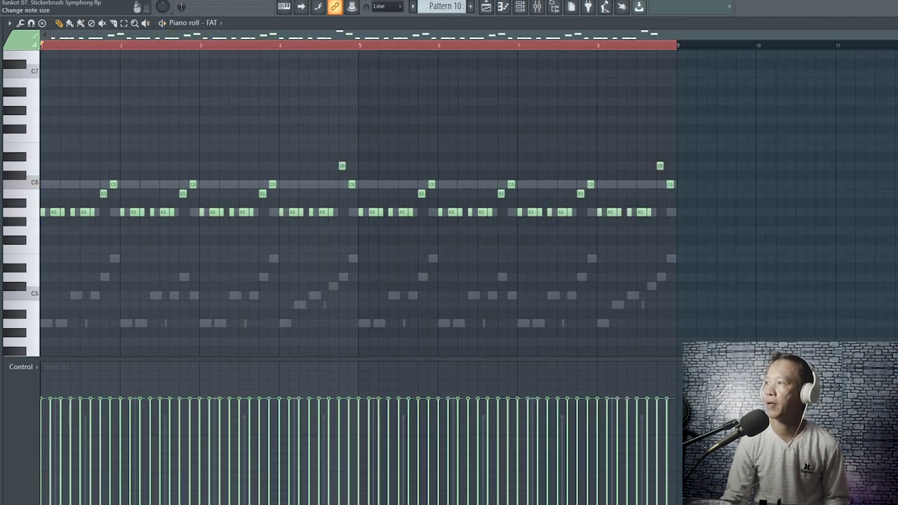
- Return to the channel rack, enable the B channel alongside the other layers, and play the whole pattern
{"action": "key", "text": "F7"}
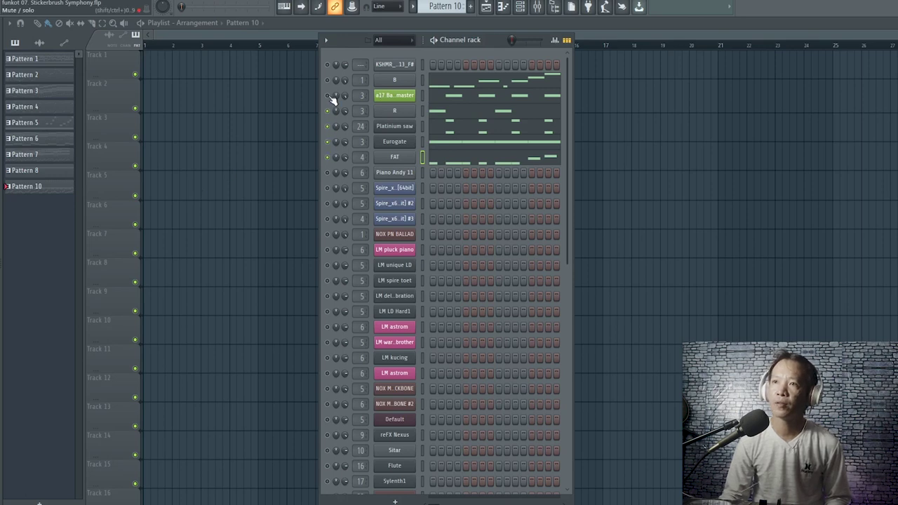
{"action": "key", "text": "space"}
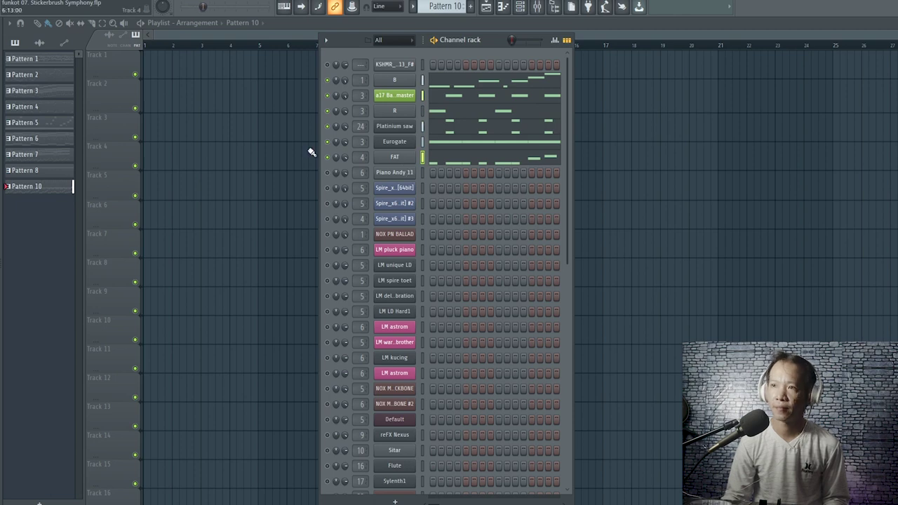
{"action": "key", "text": "space"}
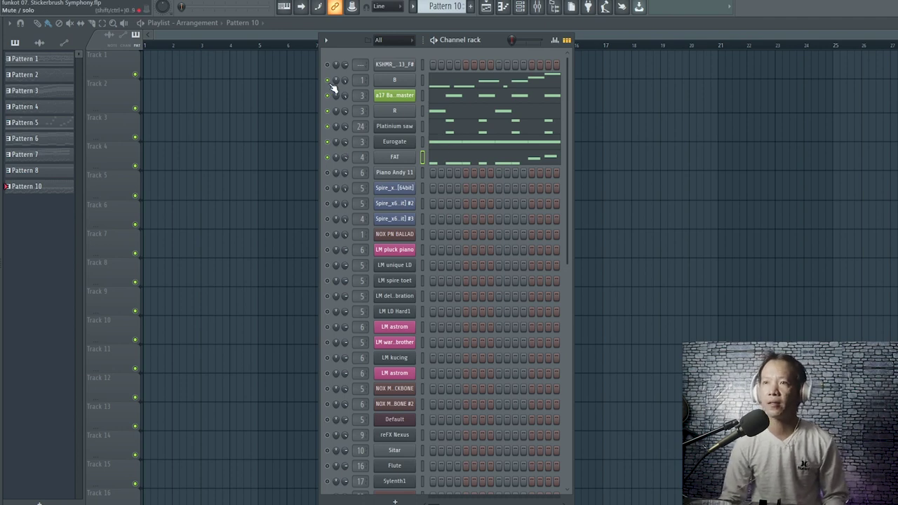
- Export the bass part as a WAV file named bassline1 in the 07. Stickerbrush Symphony folder
{"action": "key", "text": "ctrl+r"}
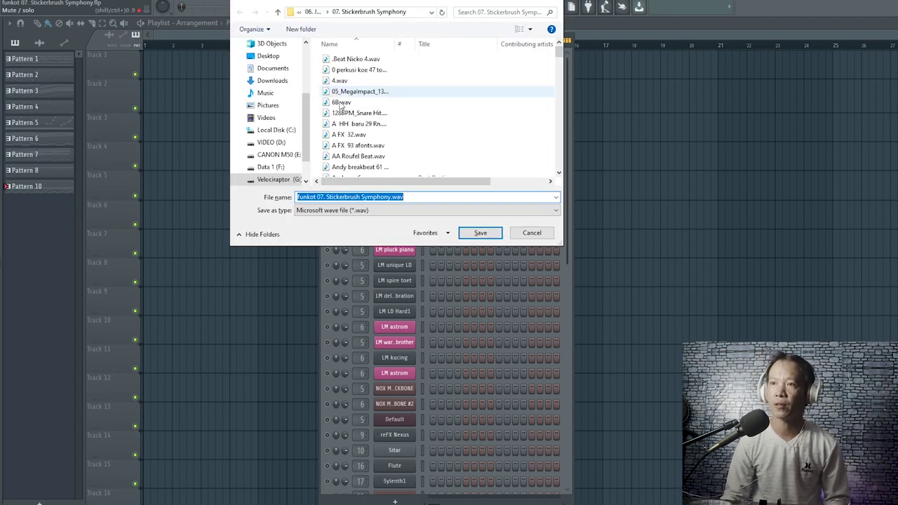
{"action": "type", "text": "bassline1"}
{"action": "key", "text": "Return"}
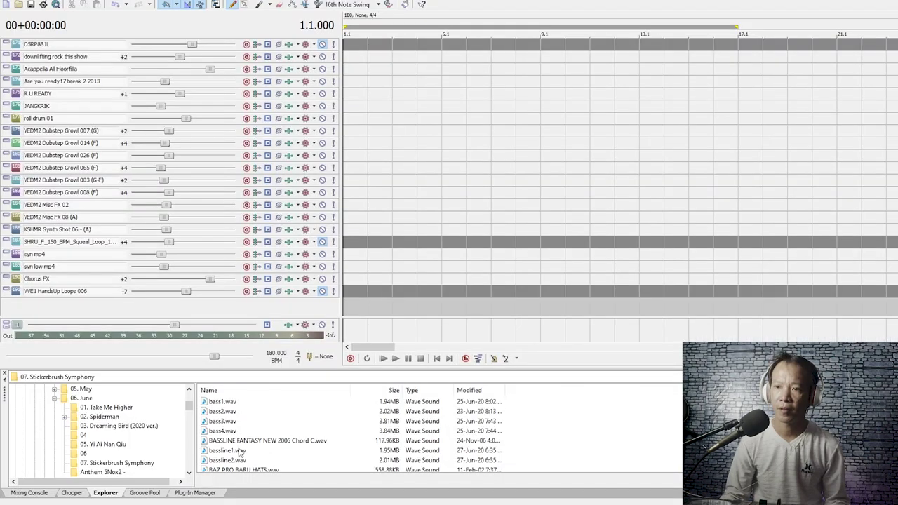
- Switch to ACID Pro and add bassline1, bassline2, r3, rr1, rr2, euro1 and fatt1 from the 07. Stickerbrush Symphony folder as tracks
{"action": "double_click", "coordinate": [240, 451]}
{"action": "double_click", "coordinate": [237, 460]}
{"action": "scroll", "coordinate": [295, 451], "scroll_direction": "down", "scroll_amount": 3}
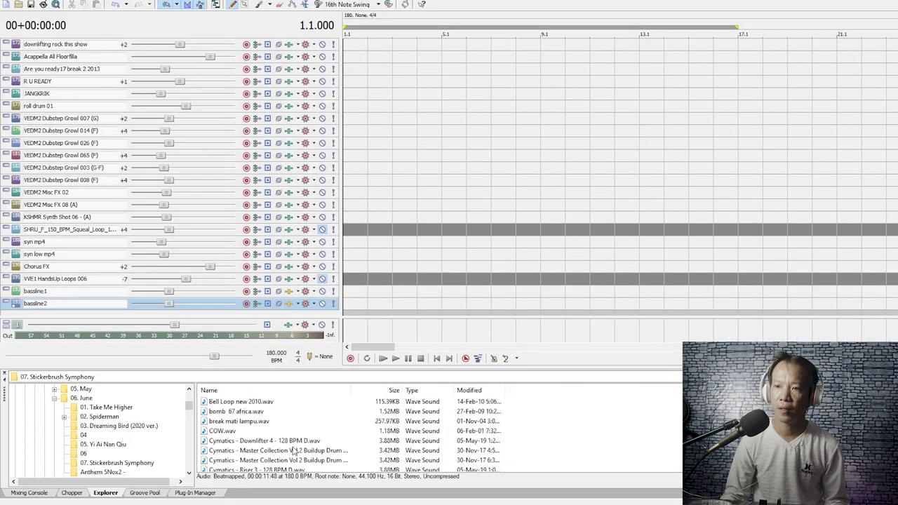
- Paint the bassline1 clip from bar 1 to bar 9 on its track and play it
{"action": "left_click", "coordinate": [351, 228]}
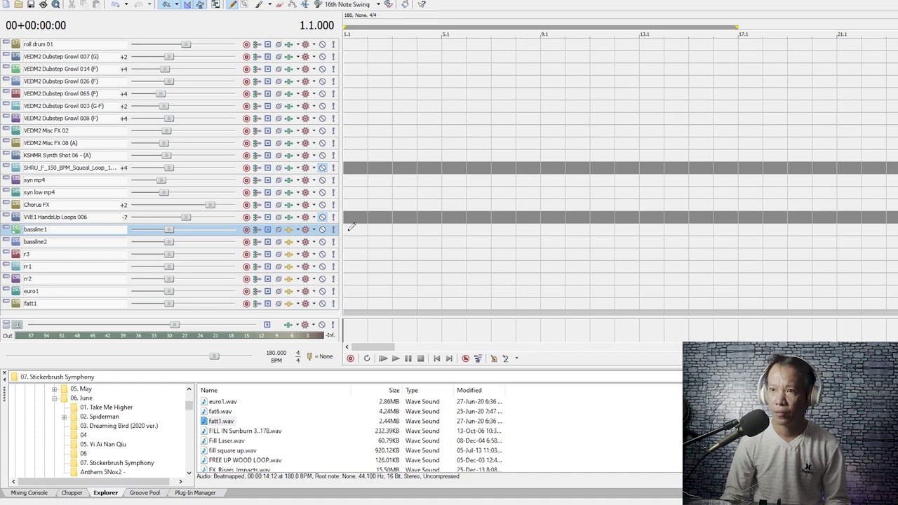
{"action": "left_click_drag", "start_coordinate": [348, 230], "coordinate": [593, 231]}
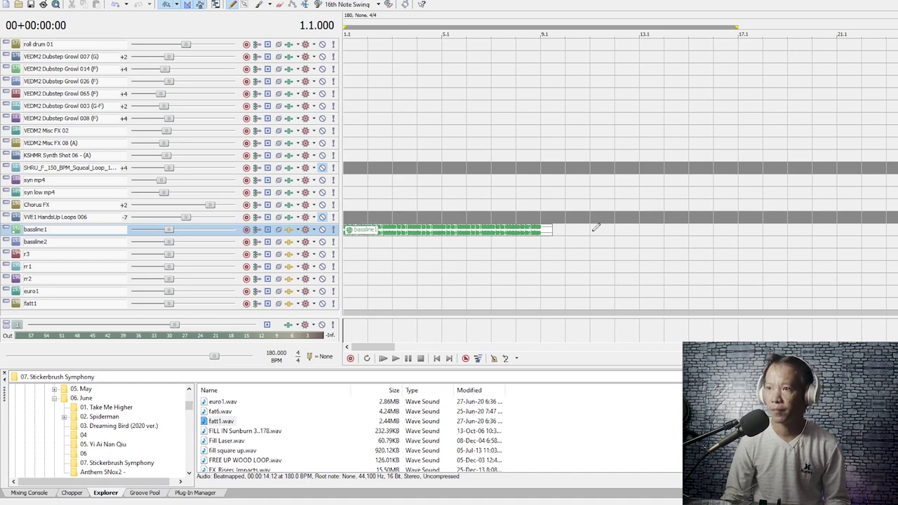
{"action": "key", "text": "space"}
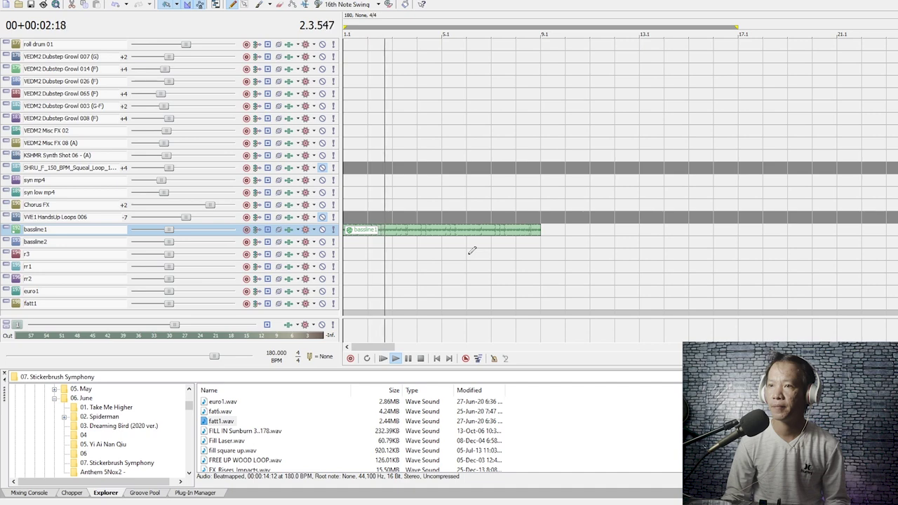
- Lower the bassline1 track volume to about -11 dB against playback and route the track to Bus A
{"action": "key", "text": "space"}
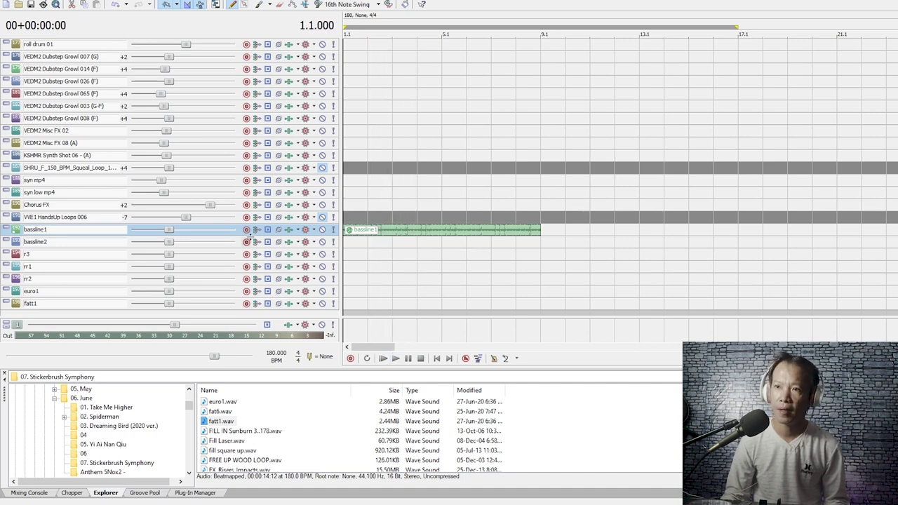
{"action": "left_click", "coordinate": [269, 230]}
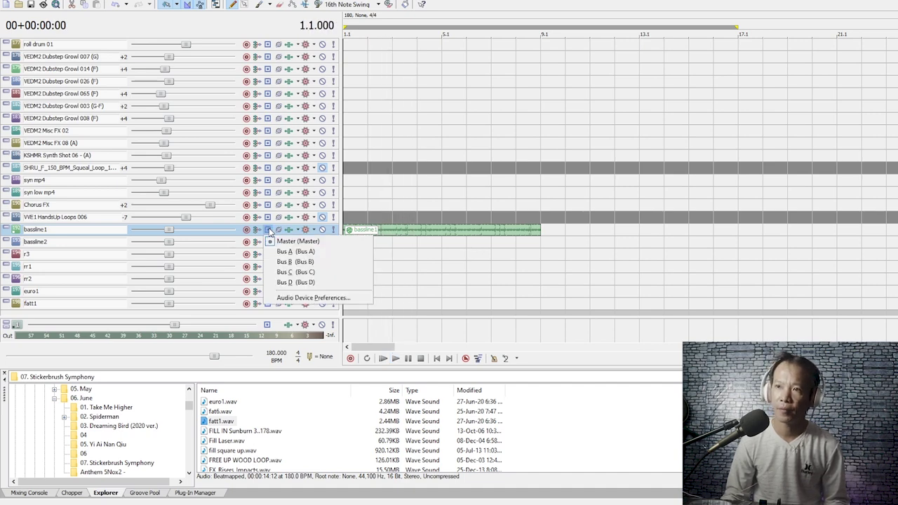
{"action": "left_click", "coordinate": [171, 232]}
{"action": "key", "text": "space"}
{"action": "scroll", "coordinate": [171, 235], "scroll_direction": "up", "scroll_amount": 2}
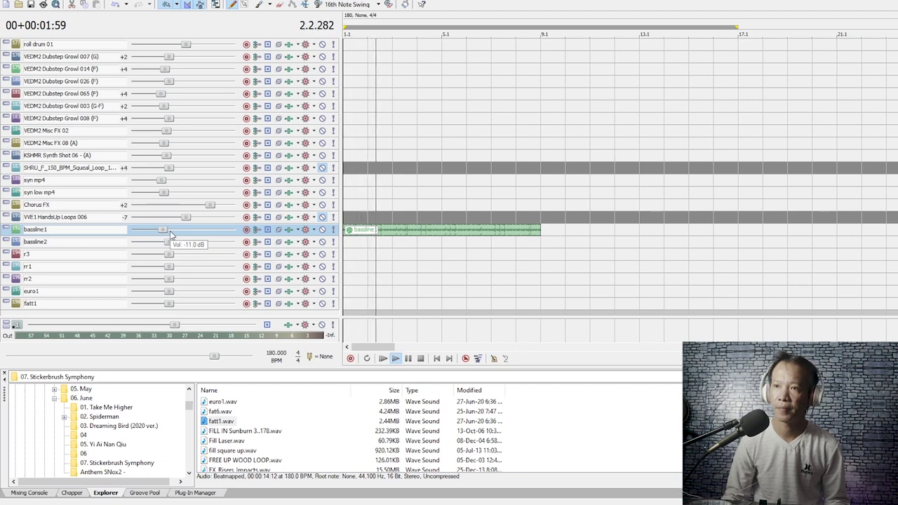
{"action": "key", "text": "space"}
{"action": "left_click", "coordinate": [269, 230]}
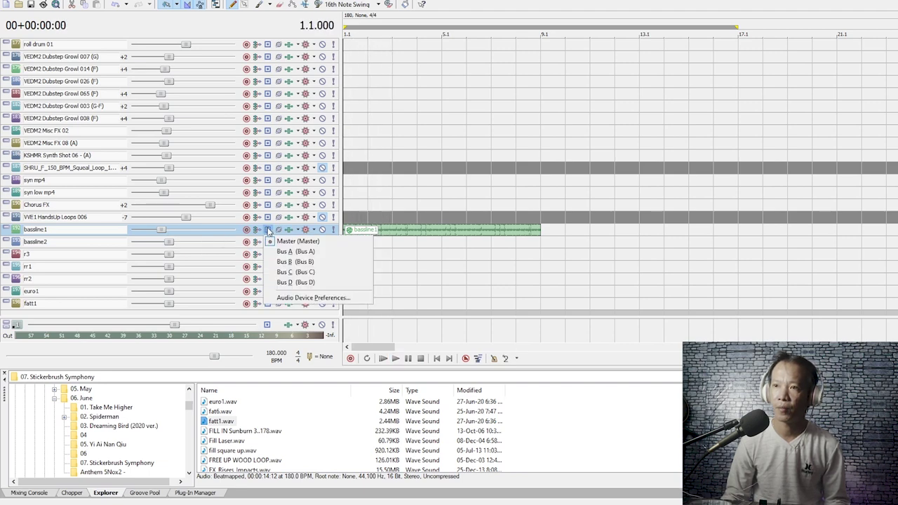
{"action": "left_click", "coordinate": [295, 252]}
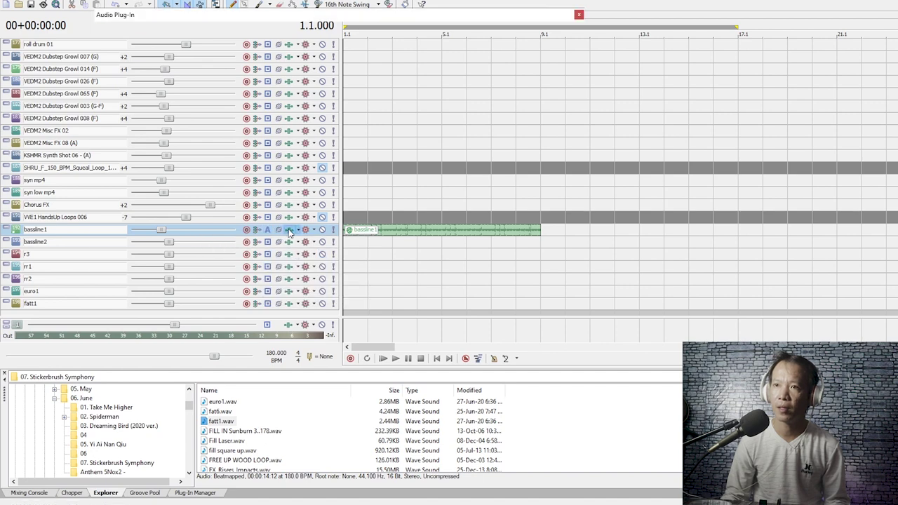
- Cut the low frequencies of the bassline1 track in Track EQ with a low shelf at 105 Hz and -Inf. gain
{"action": "left_click", "coordinate": [290, 231]}
{"action": "left_click_drag", "start_coordinate": [155, 130], "coordinate": [152, 166]}
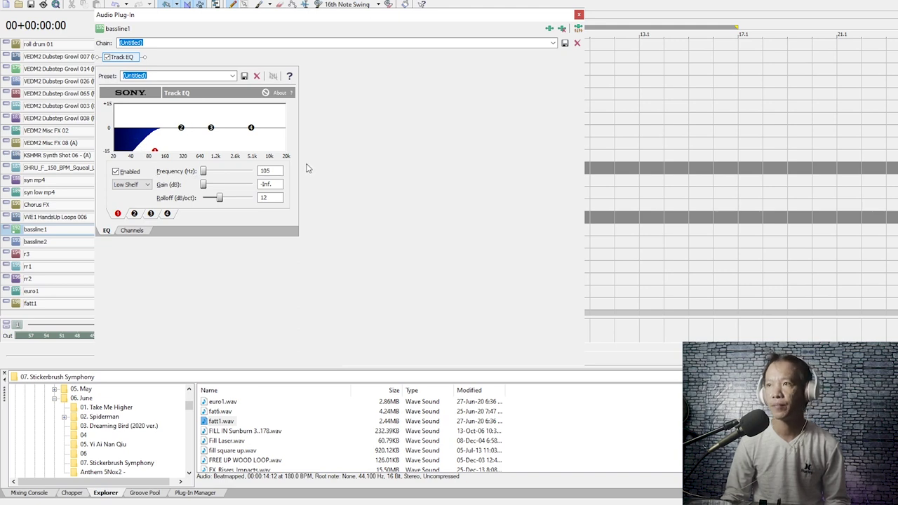
{"action": "left_click", "coordinate": [580, 16]}
- Audition the equalized bassline1 clip and set its track volume to -16 dB
{"action": "key", "text": "space"}
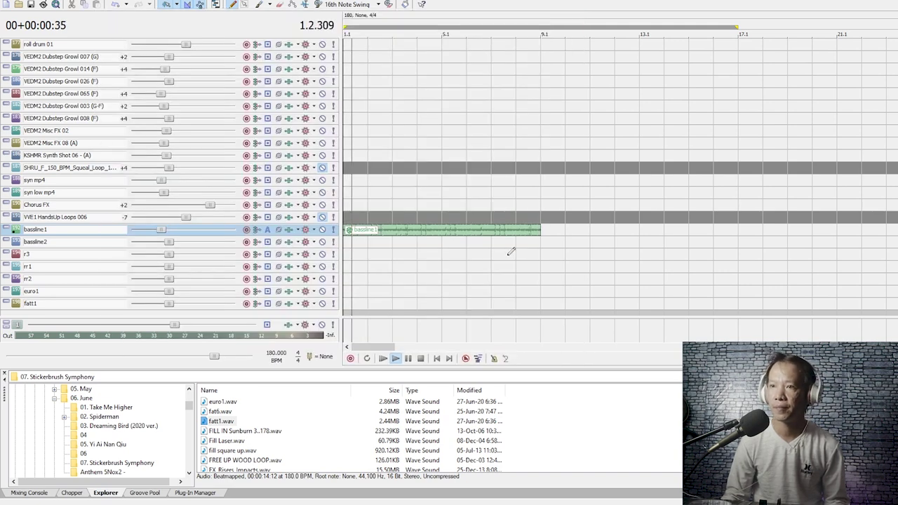
{"action": "key", "text": "space"}
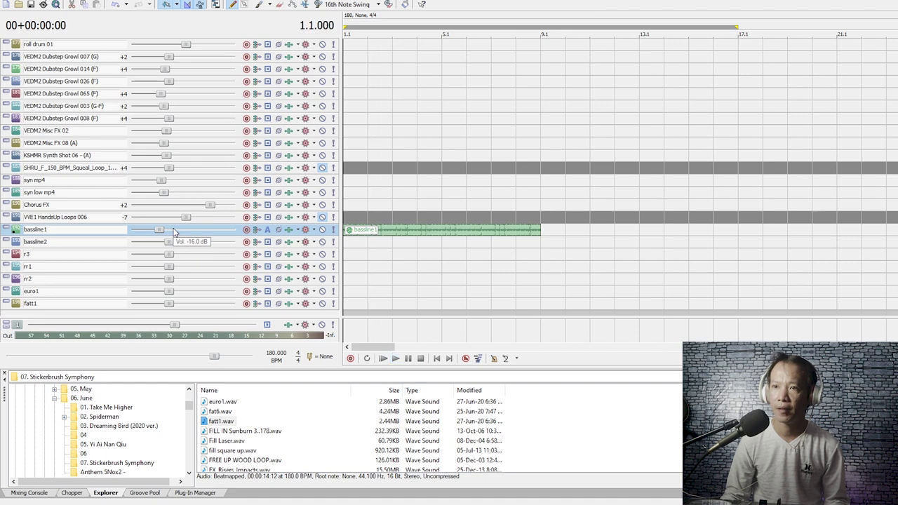
{"action": "key", "text": "space"}
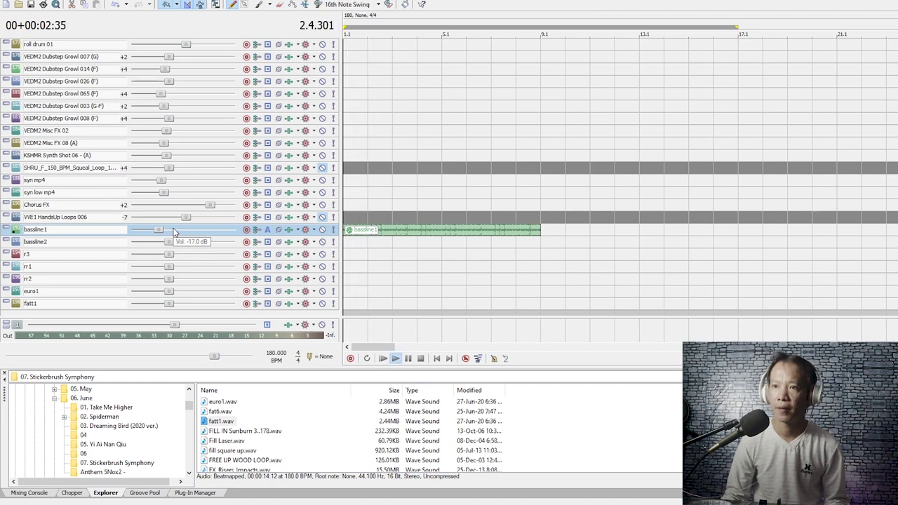
{"action": "key", "text": "space"}
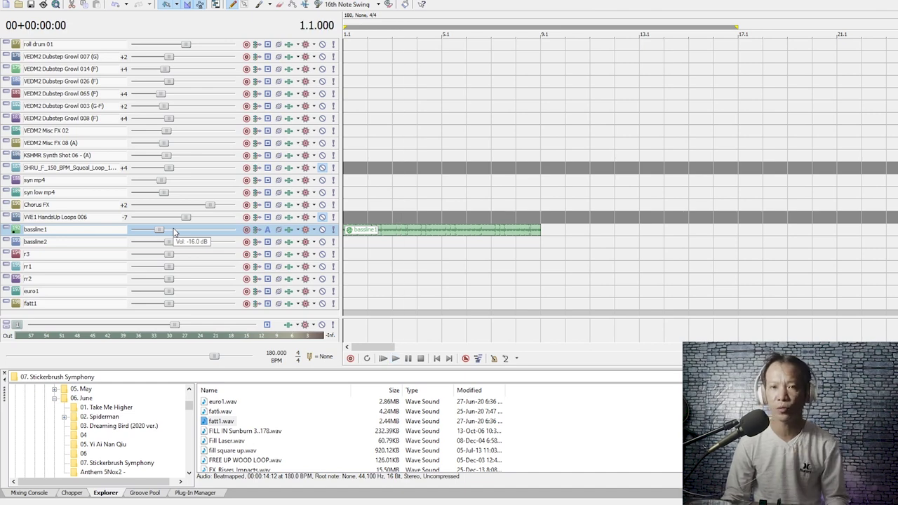
{"action": "key", "text": "space"}
{"action": "key", "text": "space"}
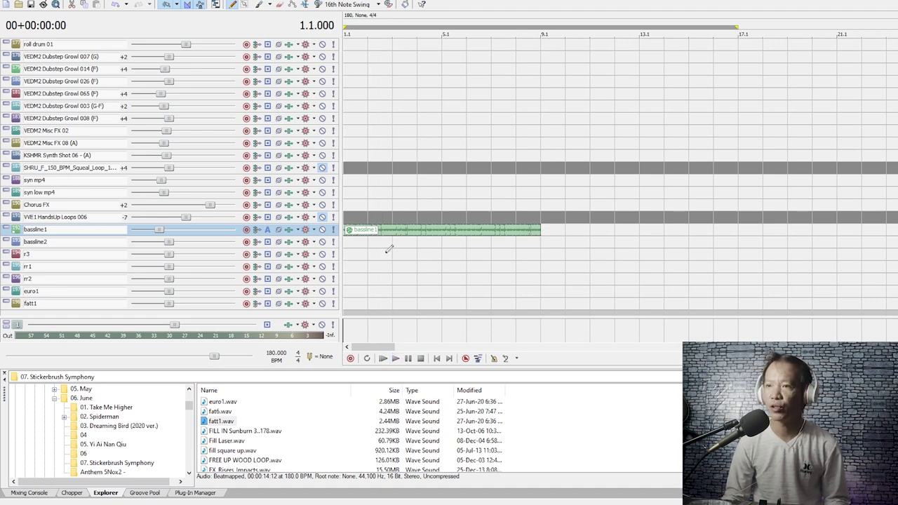
- Paint the bassline2 clip from bar 1 to bar 9 and lower its track volume below -7 dB while playing
{"action": "left_click_drag", "start_coordinate": [355, 242], "coordinate": [559, 240]}
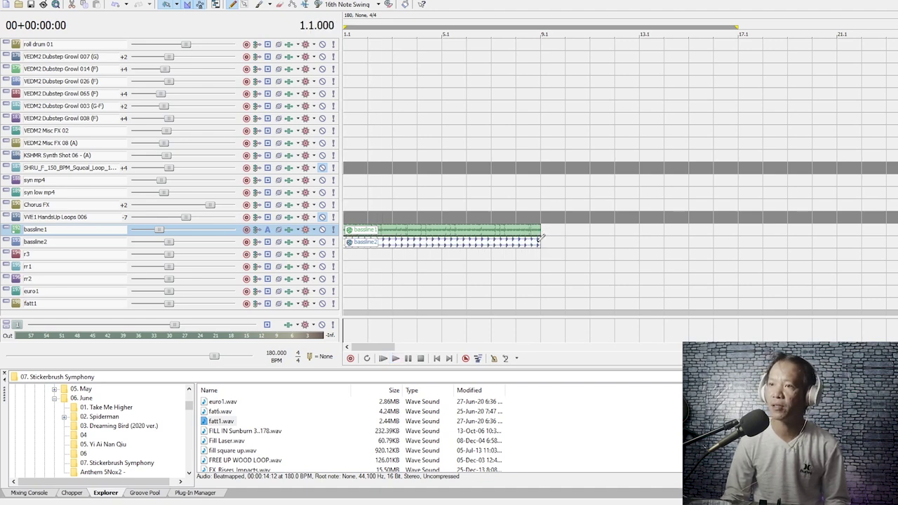
{"action": "key", "text": "space"}
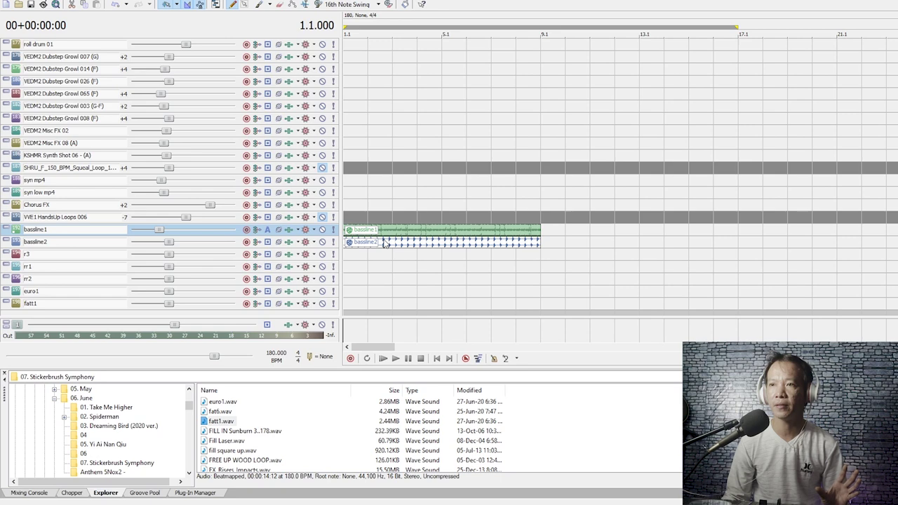
{"action": "key", "text": "space"}
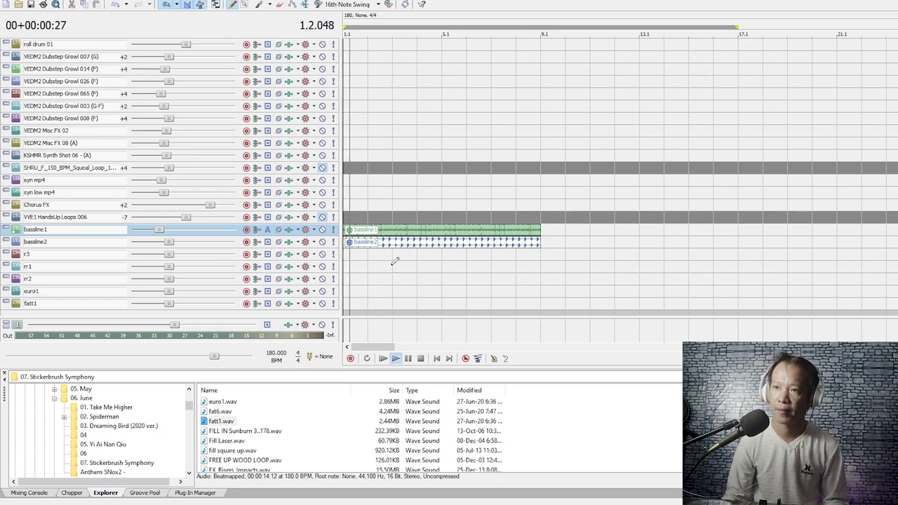
{"action": "key", "text": "space"}
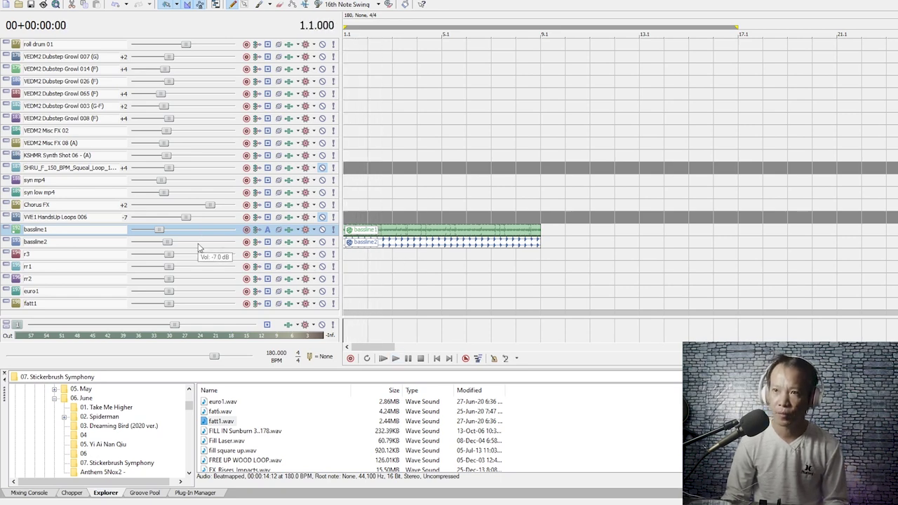
{"action": "key", "text": "space"}
- Delete the r3 track
{"action": "left_click", "coordinate": [358, 255]}
{"action": "key", "text": "Delete"}
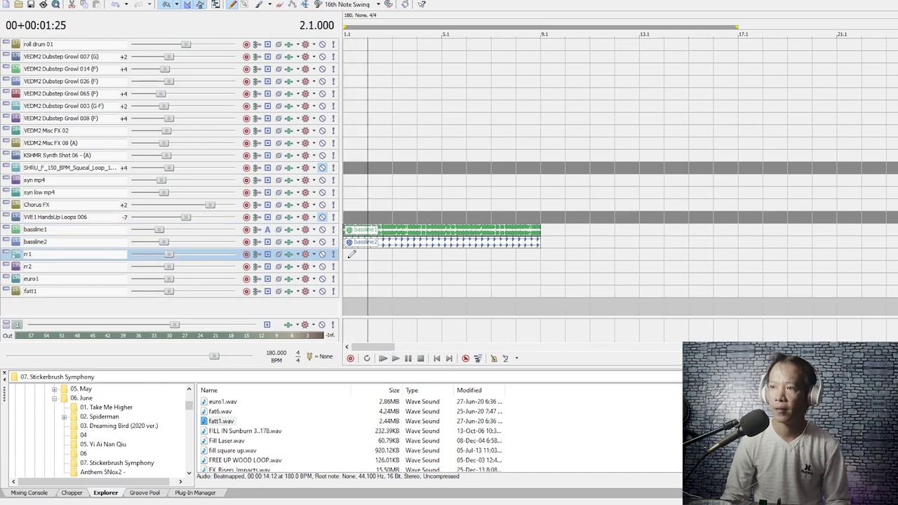
- Paint the rr1 clip from bar 1 to bar 9 on its track and lower the rr1 volume during playback
{"action": "left_click_drag", "start_coordinate": [353, 255], "coordinate": [631, 254]}
{"action": "left_click", "coordinate": [544, 257]}
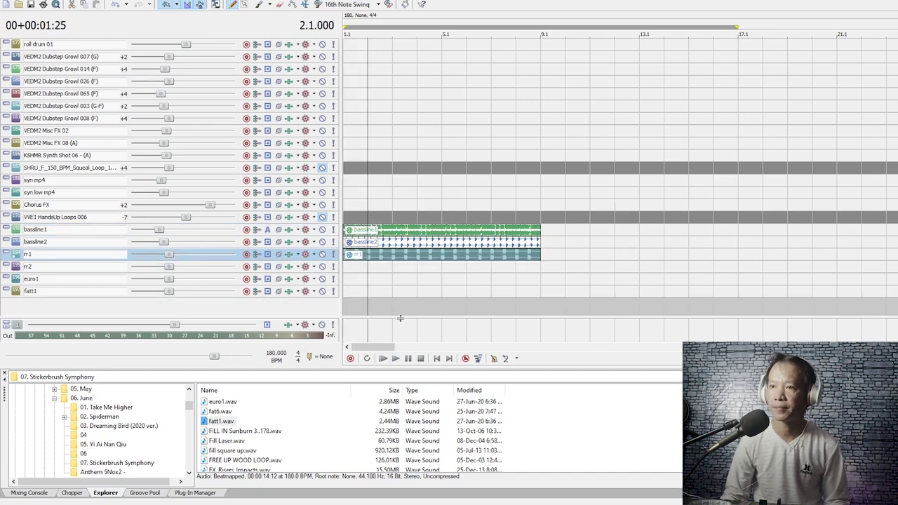
{"action": "key", "text": "space"}
{"action": "left_click_drag", "start_coordinate": [169, 254], "coordinate": [160, 254]}
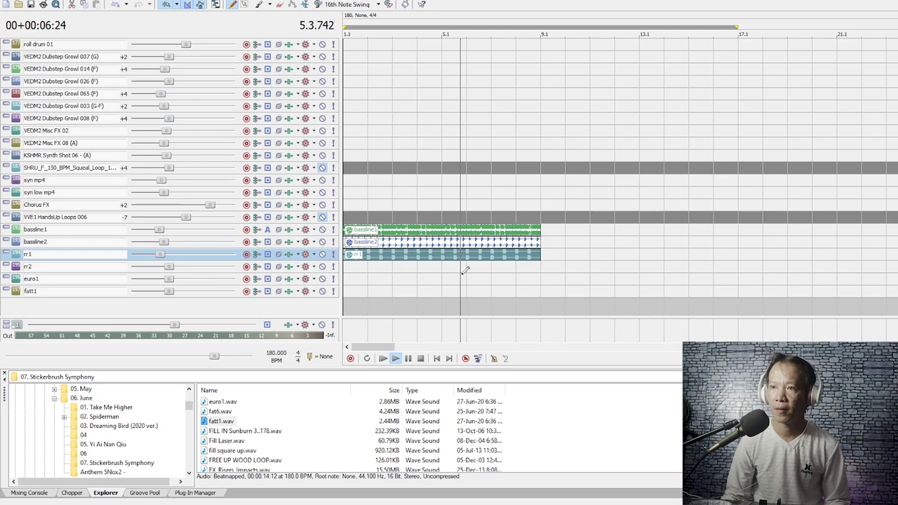
{"action": "key", "text": "space"}
- Paint the rr2 clip from bar 1 to bar 9 and reduce its track volume to match rr1 during playback
{"action": "left_click_drag", "start_coordinate": [345, 271], "coordinate": [540, 266]}
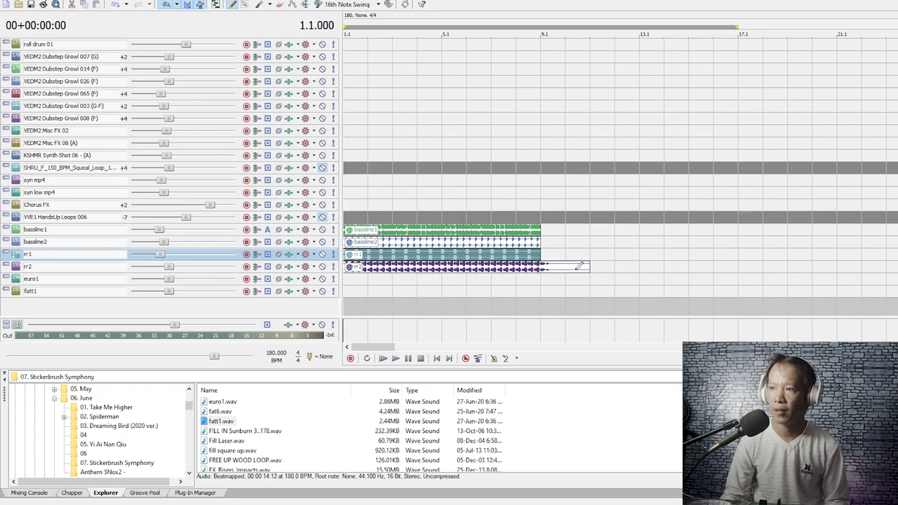
{"action": "key", "text": "space"}
{"action": "scroll", "coordinate": [184, 273], "scroll_direction": "down", "scroll_amount": 10}
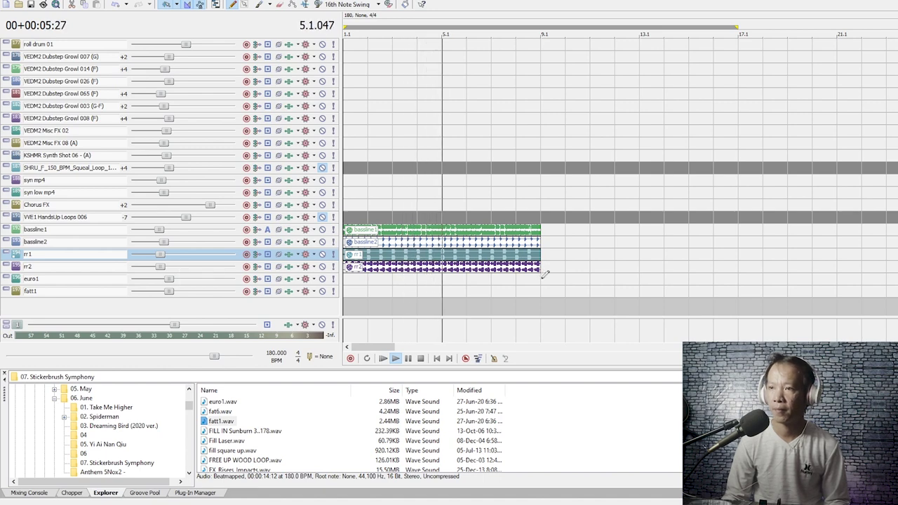
{"action": "key", "text": "space"}
- Paint the euro1 clip from bar 1 to bar 9 and set its track volume to -17 dB during playback
{"action": "left_click_drag", "start_coordinate": [350, 283], "coordinate": [587, 271]}
{"action": "key", "text": "space"}
{"action": "scroll", "coordinate": [187, 281], "scroll_direction": "down", "scroll_amount": 9}
{"action": "scroll", "coordinate": [187, 281], "scroll_direction": "down", "scroll_amount": 1}
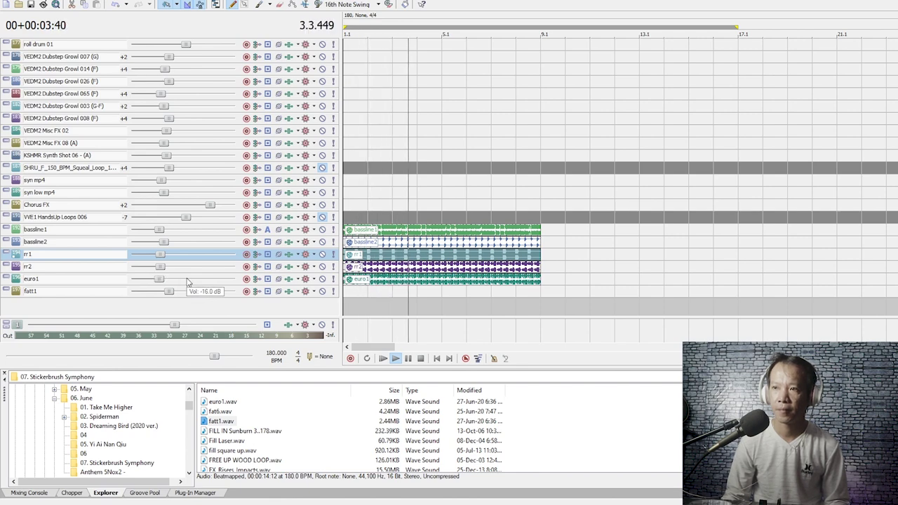
{"action": "scroll", "coordinate": [187, 282], "scroll_direction": "down", "scroll_amount": 1}
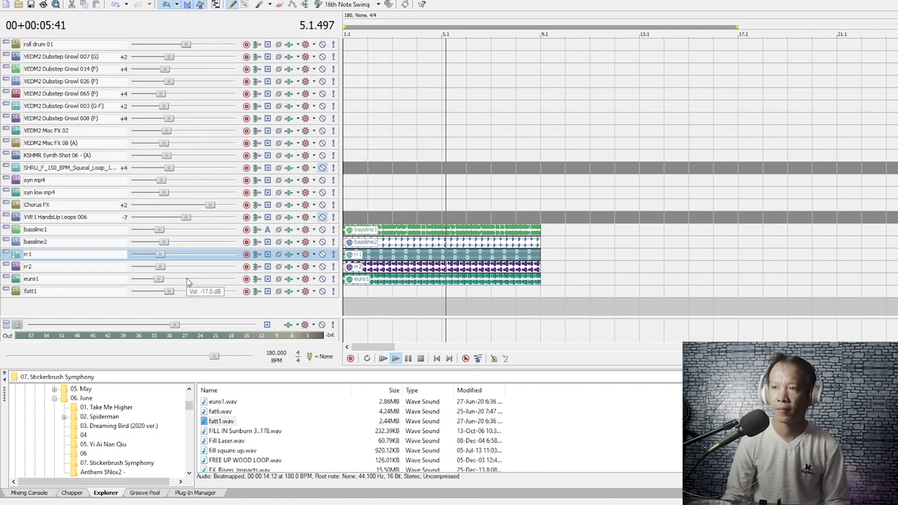
- Paint the fatt1 clip from bar 1 to bar 9 and lower its track volume to match bassline2 during playback
{"action": "left_click_drag", "start_coordinate": [355, 289], "coordinate": [589, 288]}
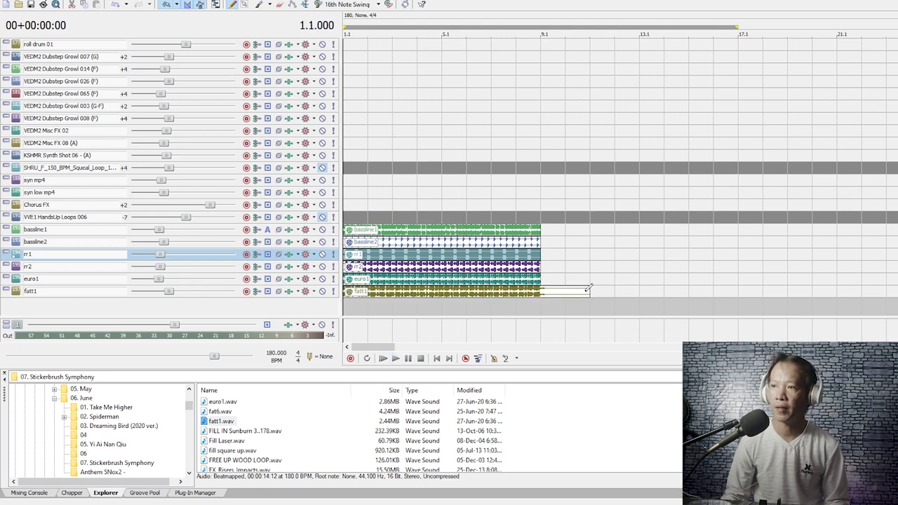
{"action": "key", "text": "space"}
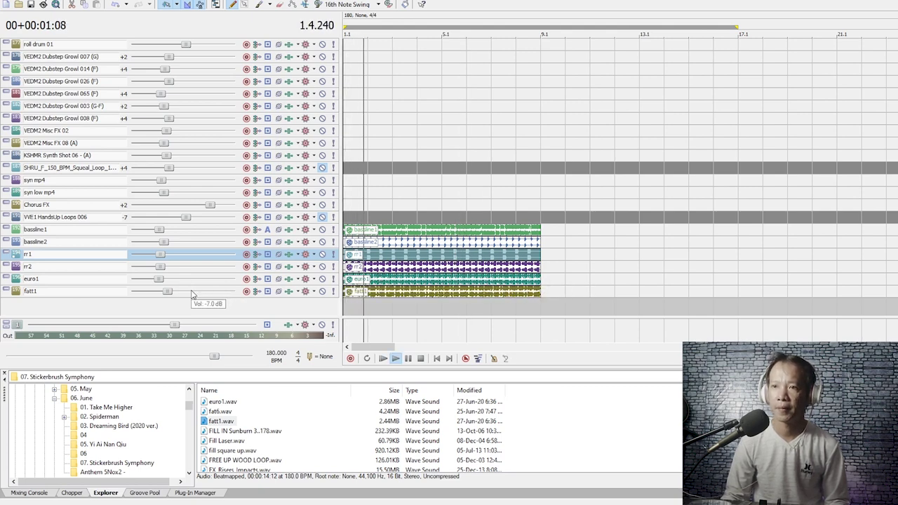
{"action": "scroll", "coordinate": [192, 294], "scroll_direction": "down", "scroll_amount": 1}
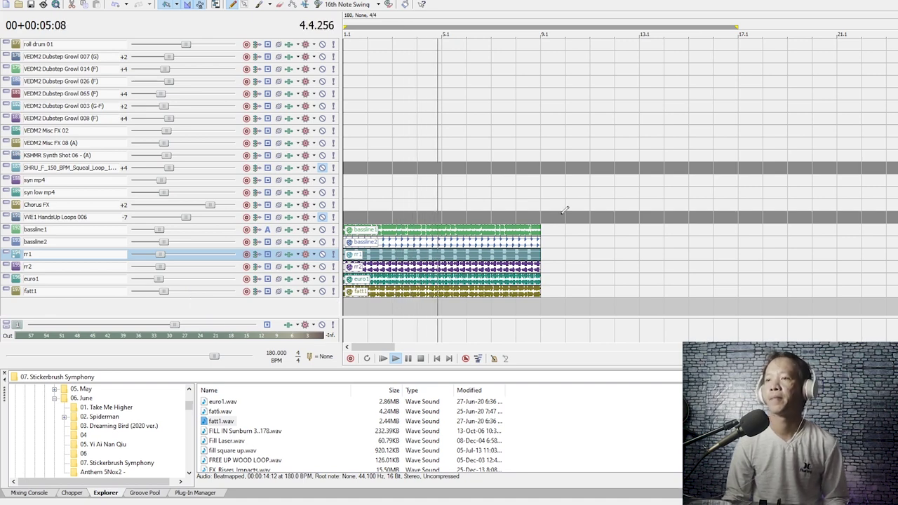
{"action": "scroll", "coordinate": [211, 294], "scroll_direction": "down", "scroll_amount": 2}
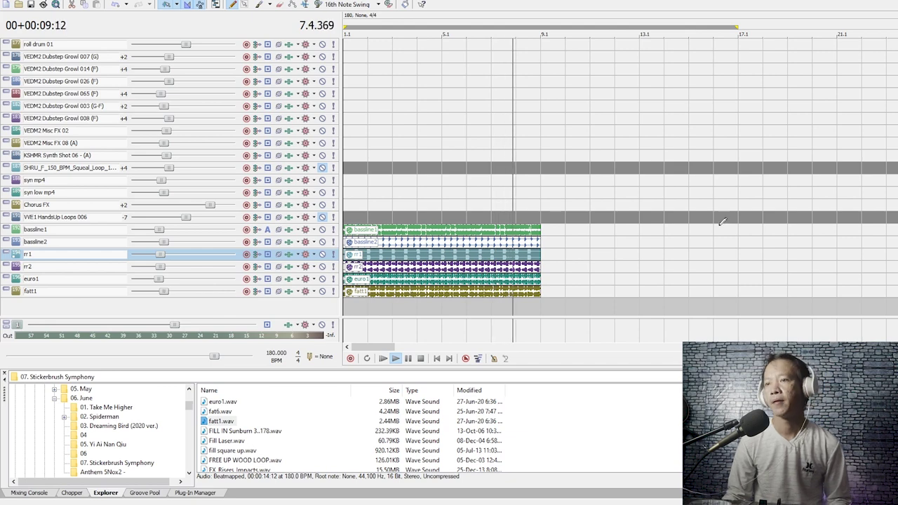
{"action": "key", "text": "space"}
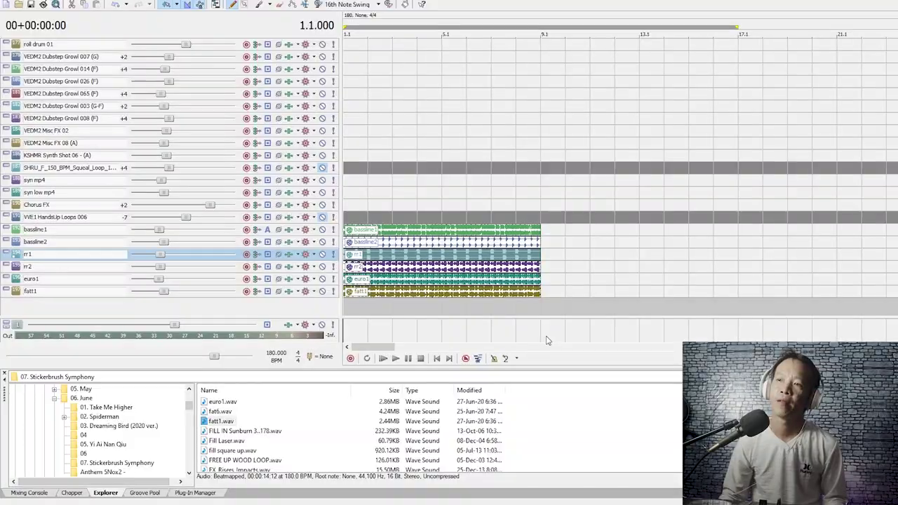
- Play the arrangement from bar 49 and examine the existing bass1, bass2, r1, r2, gat1 and gat2 clips
{"action": "scroll", "coordinate": [654, 291], "scroll_direction": "down", "scroll_amount": 3}
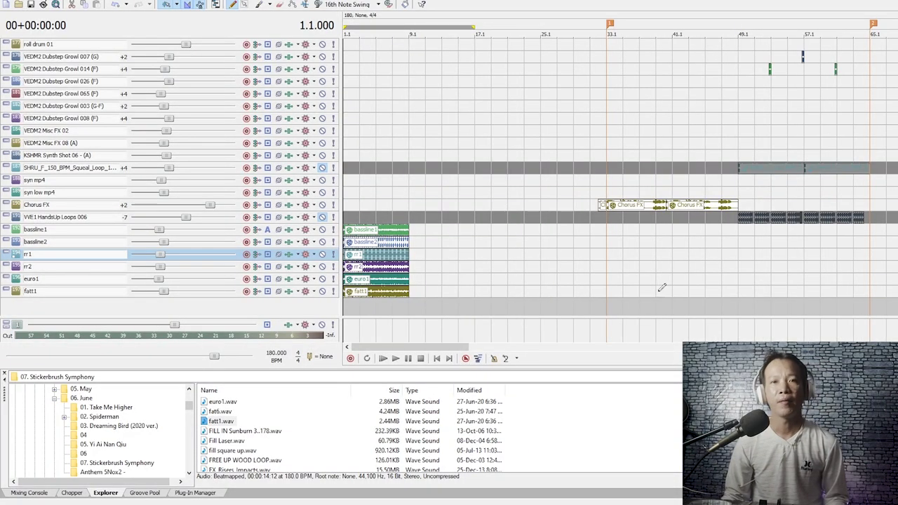
{"action": "left_click", "coordinate": [740, 335]}
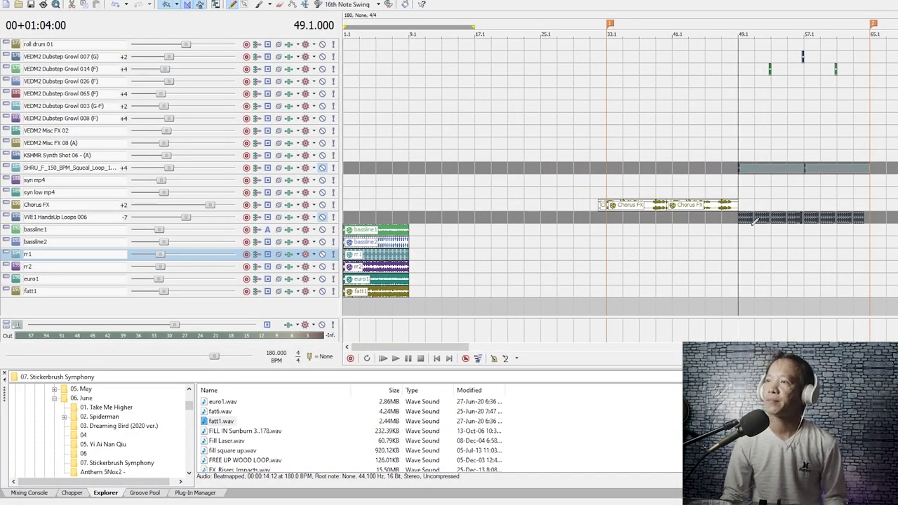
{"action": "scroll", "coordinate": [757, 228], "scroll_direction": "down", "scroll_amount": 8}
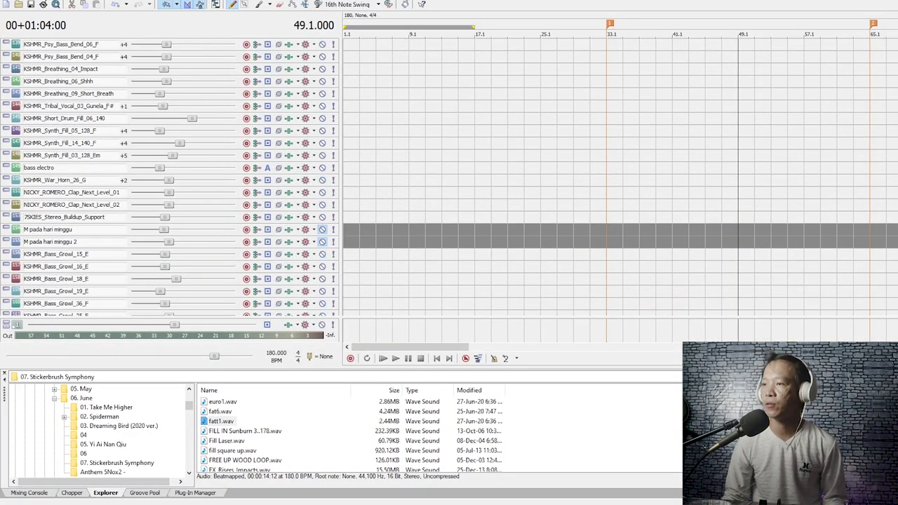
{"action": "scroll", "coordinate": [620, 179], "scroll_direction": "down", "scroll_amount": 5}
{"action": "scroll", "coordinate": [620, 179], "scroll_direction": "up", "scroll_amount": 12}
{"action": "scroll", "coordinate": [620, 179], "scroll_direction": "down", "scroll_amount": 4}
{"action": "scroll", "coordinate": [712, 165], "scroll_direction": "down", "scroll_amount": 3}
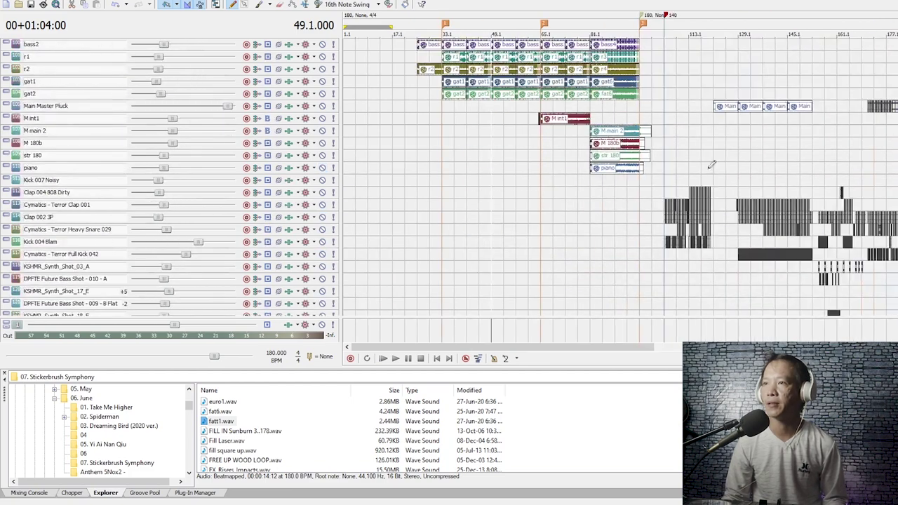
{"action": "scroll", "coordinate": [712, 164], "scroll_direction": "up", "scroll_amount": 2}
{"action": "key", "text": "space"}
{"action": "scroll", "coordinate": [675, 216], "scroll_direction": "up", "scroll_amount": 5}
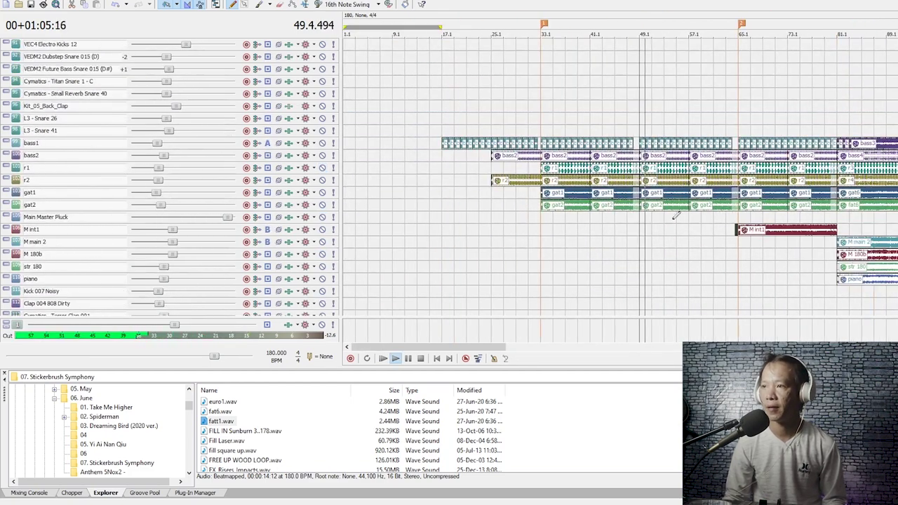
{"action": "left_click", "coordinate": [705, 239]}
{"action": "scroll", "coordinate": [632, 240], "scroll_direction": "up", "scroll_amount": 2}
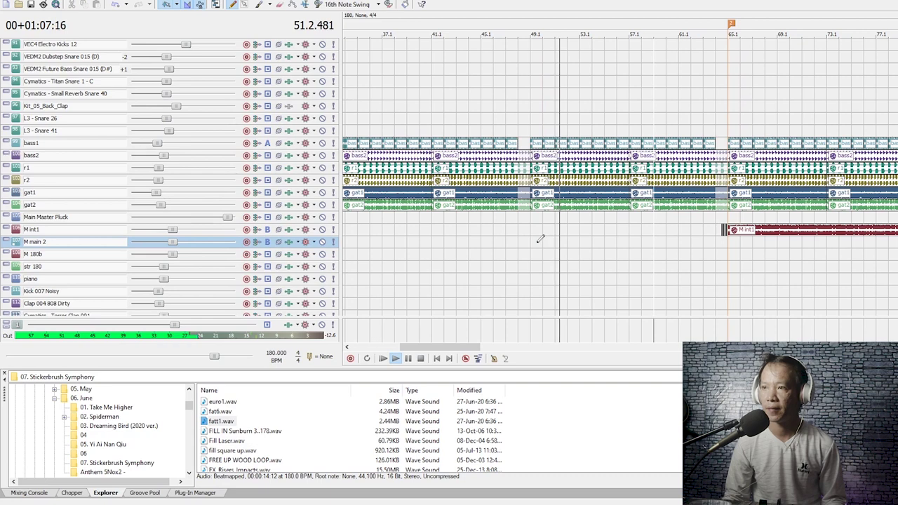
{"action": "key", "text": "space"}
- Unmute the VVE1 HandsUp Loops 006 track and play the arrangement from bar 49
{"action": "scroll", "coordinate": [591, 209], "scroll_direction": "down", "scroll_amount": 10}
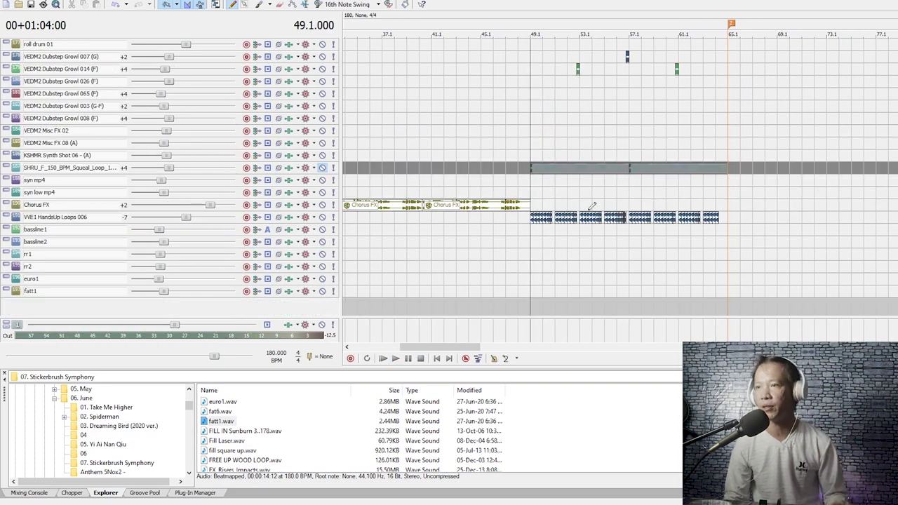
{"action": "key", "text": "space"}
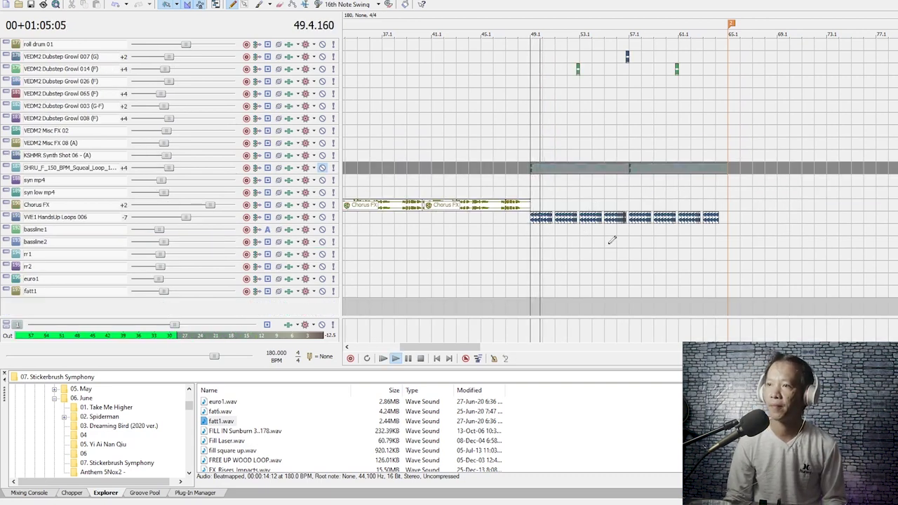
- Locate the bass1, bass2, r1, r2, gat1 and gat2 tracks around bar 57 while the arrangement plays
{"action": "scroll", "coordinate": [631, 243], "scroll_direction": "down", "scroll_amount": 2}
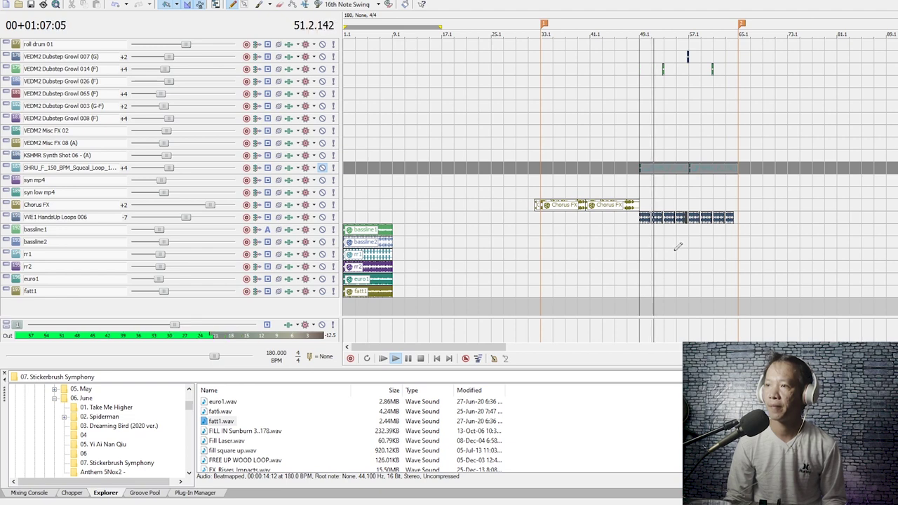
{"action": "left_click", "coordinate": [693, 264]}
{"action": "scroll", "coordinate": [695, 261], "scroll_direction": "up", "scroll_amount": 2}
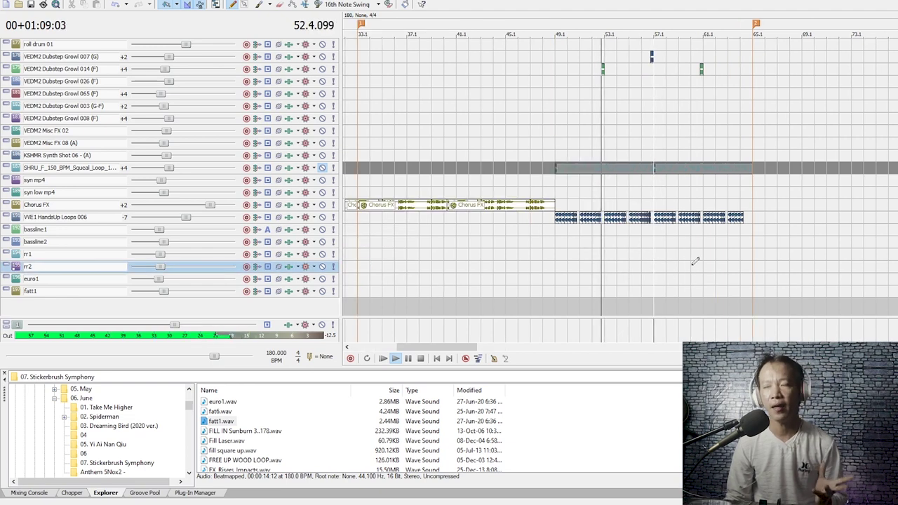
{"action": "scroll", "coordinate": [706, 258], "scroll_direction": "down", "scroll_amount": 1}
{"action": "scroll", "coordinate": [705, 260], "scroll_direction": "up", "scroll_amount": 5}
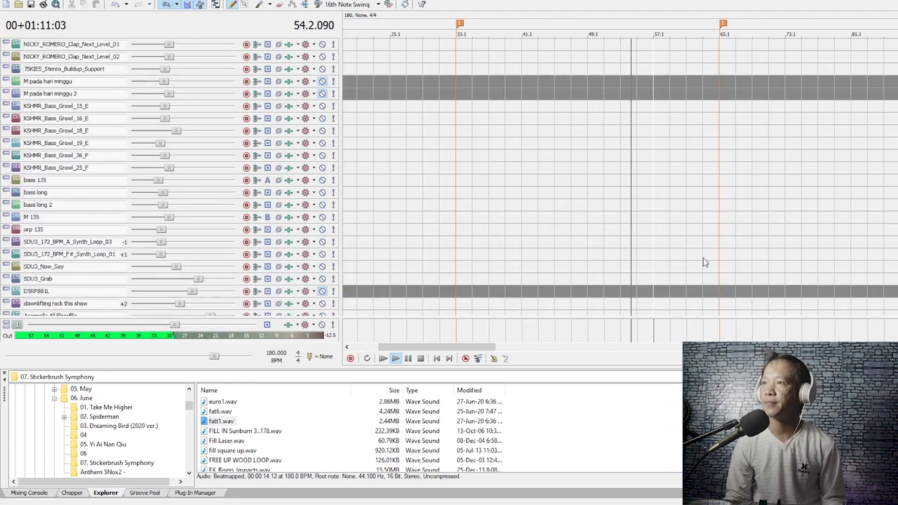
{"action": "scroll", "coordinate": [705, 262], "scroll_direction": "up", "scroll_amount": 15}
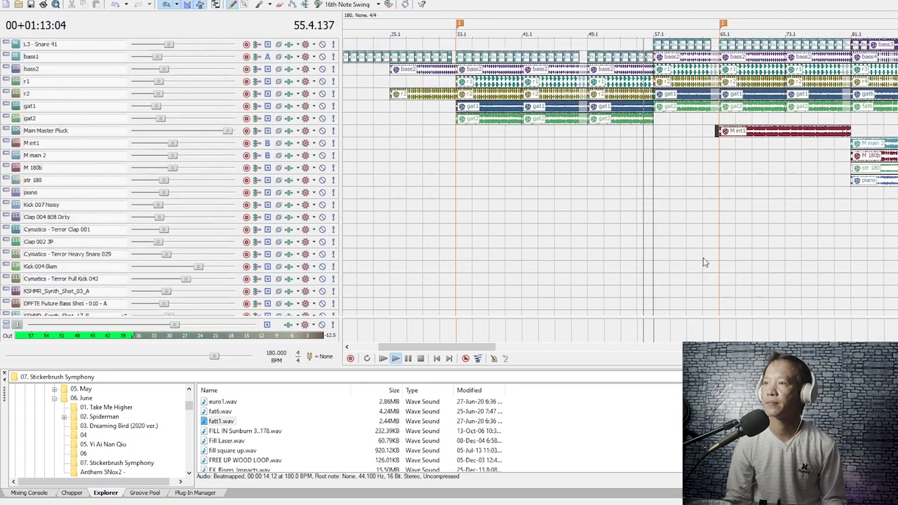
{"action": "scroll", "coordinate": [705, 259], "scroll_direction": "up", "scroll_amount": 4}
{"action": "left_click", "coordinate": [699, 255]}
{"action": "scroll", "coordinate": [632, 238], "scroll_direction": "up", "scroll_amount": 2}
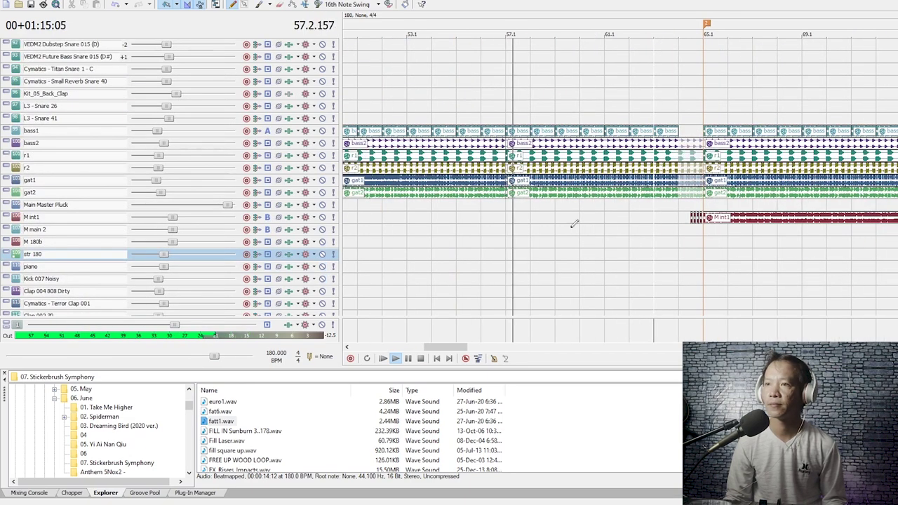
- Solo gat2, gat1, r2, r1, bass2 and bass1 one after another to hear them layer up, and stop playback
{"action": "left_click", "coordinate": [333, 192]}
{"action": "left_click", "coordinate": [333, 180]}
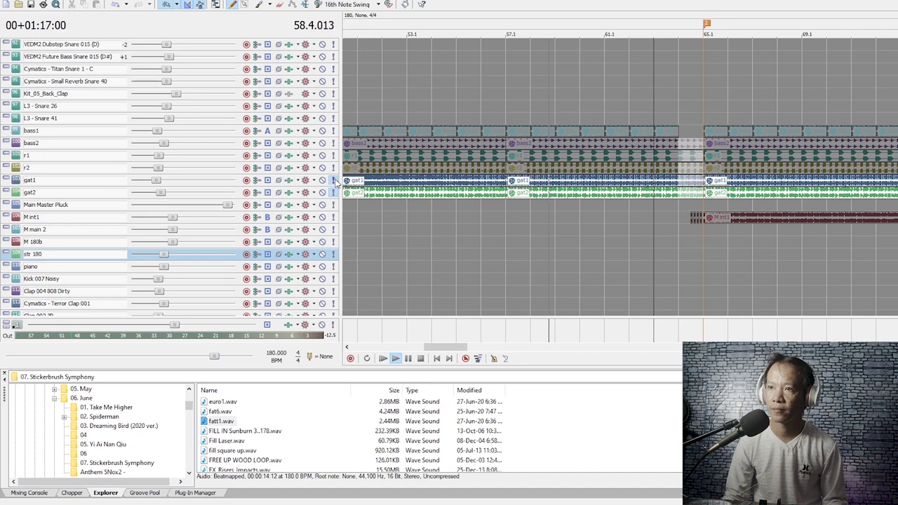
{"action": "left_click", "coordinate": [333, 168]}
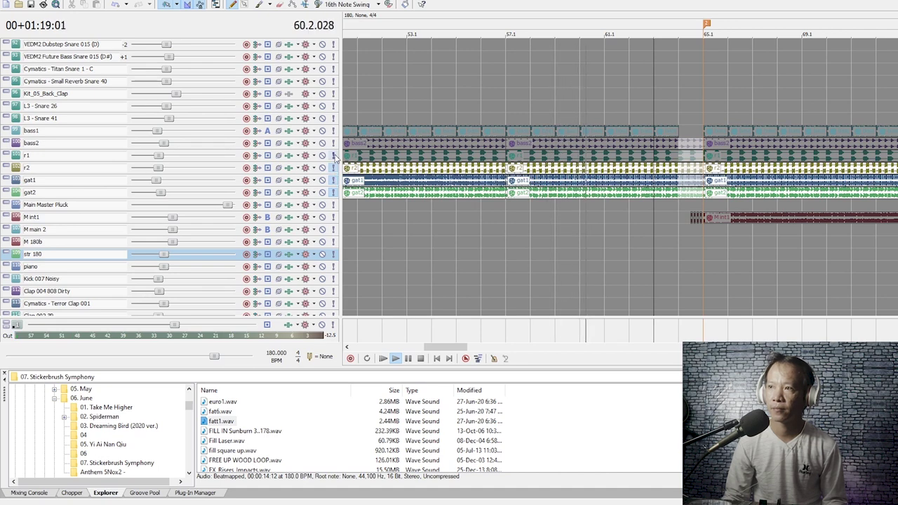
{"action": "left_click", "coordinate": [333, 155]}
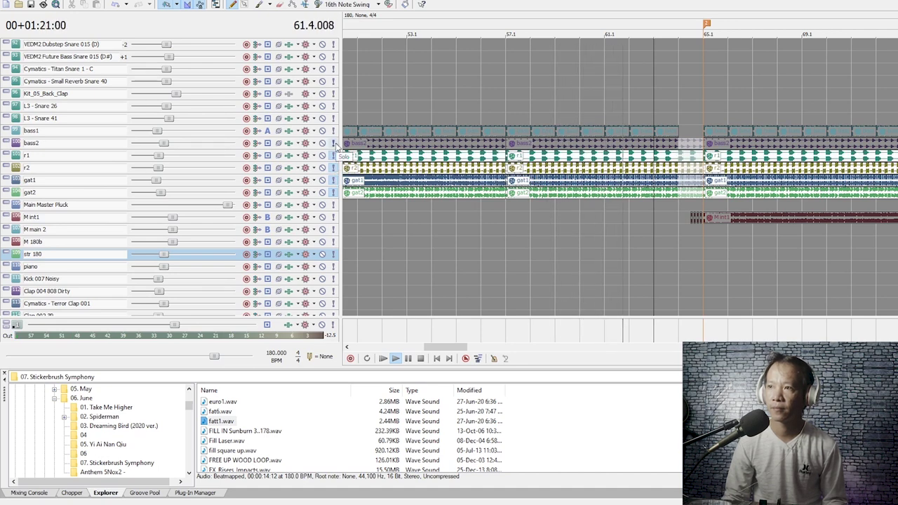
{"action": "left_click", "coordinate": [334, 143]}
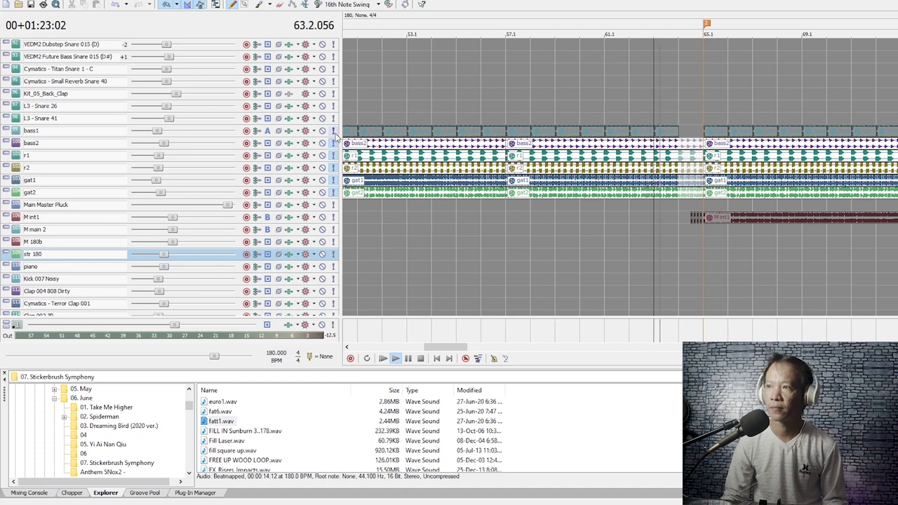
{"action": "left_click", "coordinate": [333, 131]}
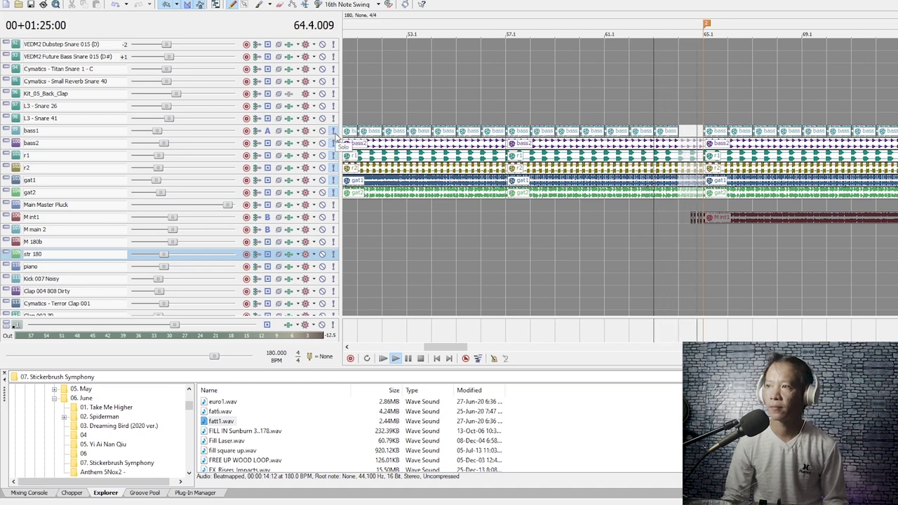
{"action": "left_click", "coordinate": [772, 241]}
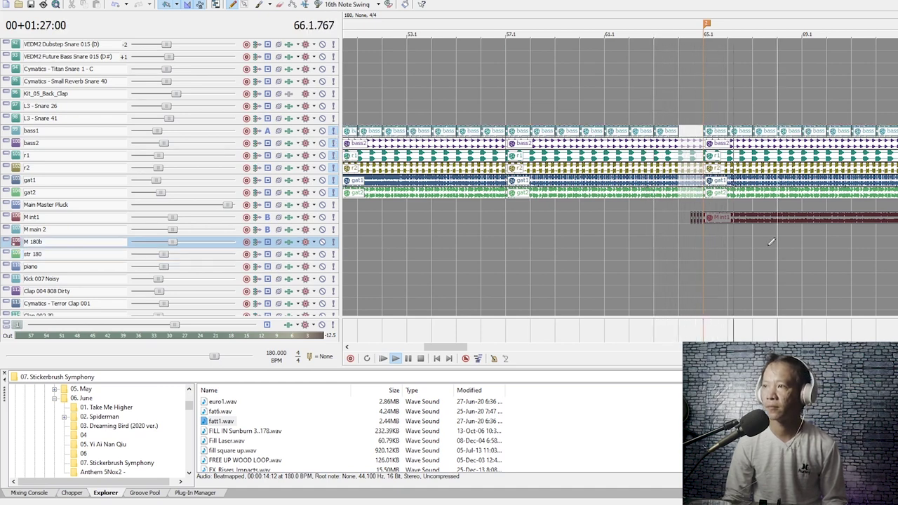
{"action": "scroll", "coordinate": [771, 241], "scroll_direction": "down", "scroll_amount": 3}
{"action": "left_click", "coordinate": [708, 265]}
{"action": "scroll", "coordinate": [710, 256], "scroll_direction": "up", "scroll_amount": 2}
{"action": "key", "text": "space"}
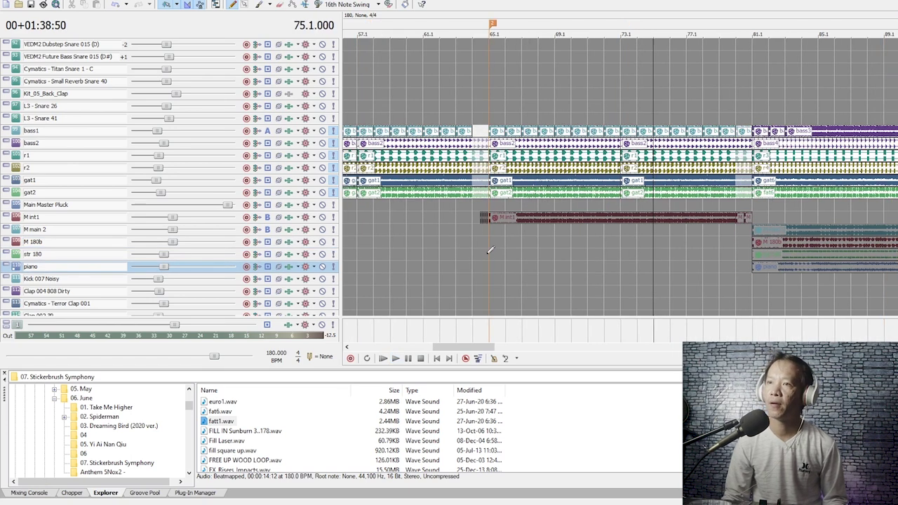
- Place the cursor at bar 65 and turn off solo on the bass1, bass2, r1, r2, gat1 and gat2 tracks
{"action": "left_click", "coordinate": [488, 253]}
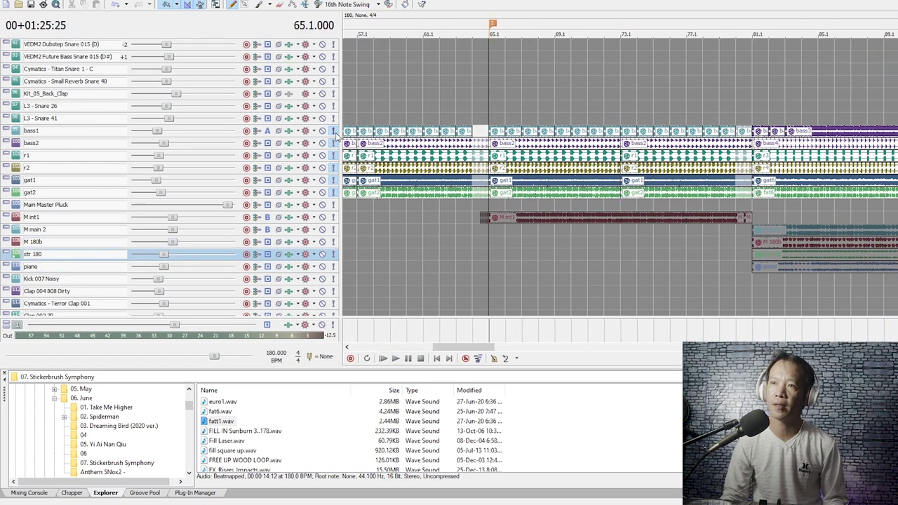
{"action": "left_click_drag", "start_coordinate": [335, 132], "coordinate": [334, 143]}
{"action": "left_click", "coordinate": [333, 180]}
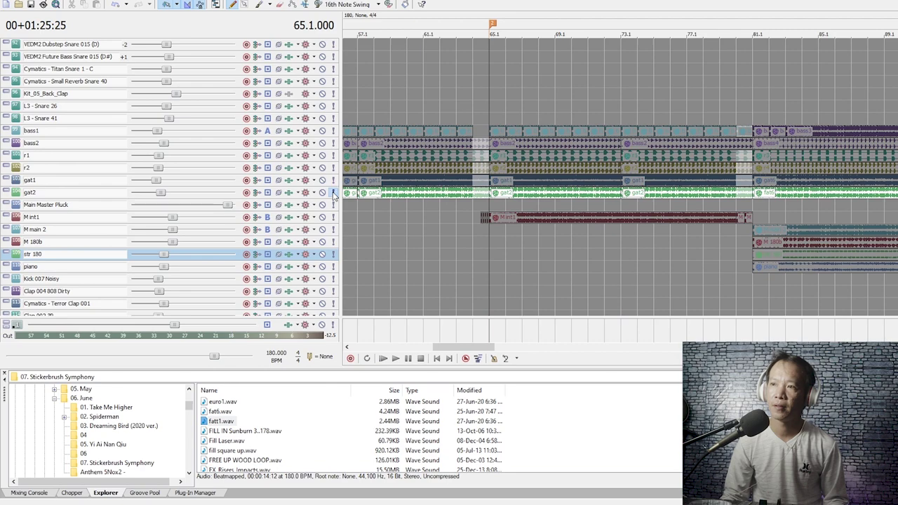
{"action": "left_click", "coordinate": [333, 193]}
{"action": "scroll", "coordinate": [631, 268], "scroll_direction": "down", "scroll_amount": 2}
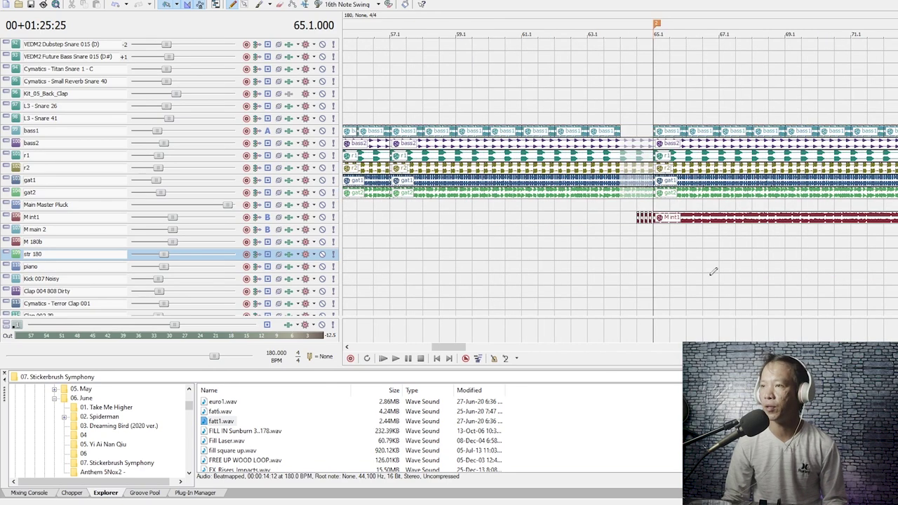
- Play the full arrangement with all tracks from just before bar 65
{"action": "scroll", "coordinate": [705, 267], "scroll_direction": "up", "scroll_amount": 2}
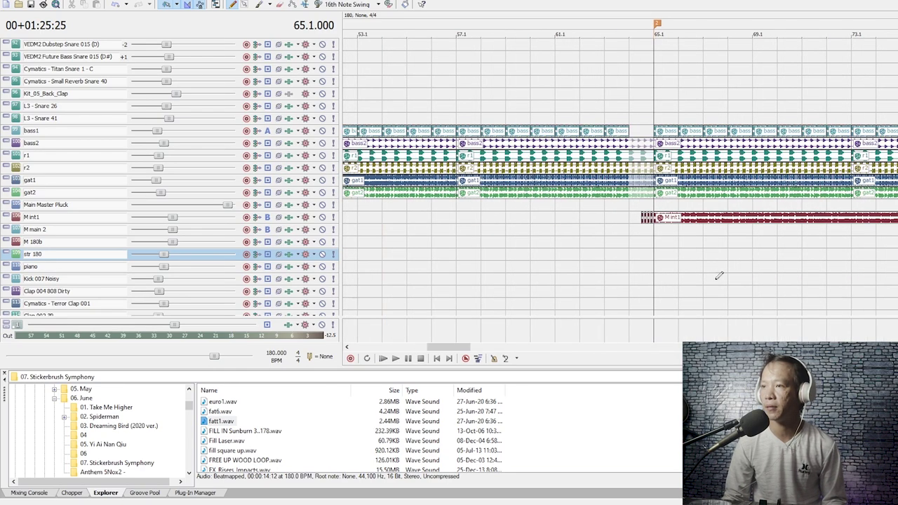
{"action": "left_click", "coordinate": [625, 279]}
{"action": "scroll", "coordinate": [651, 268], "scroll_direction": "down", "scroll_amount": 3}
{"action": "scroll", "coordinate": [659, 265], "scroll_direction": "down", "scroll_amount": 2}
{"action": "key", "text": "space"}
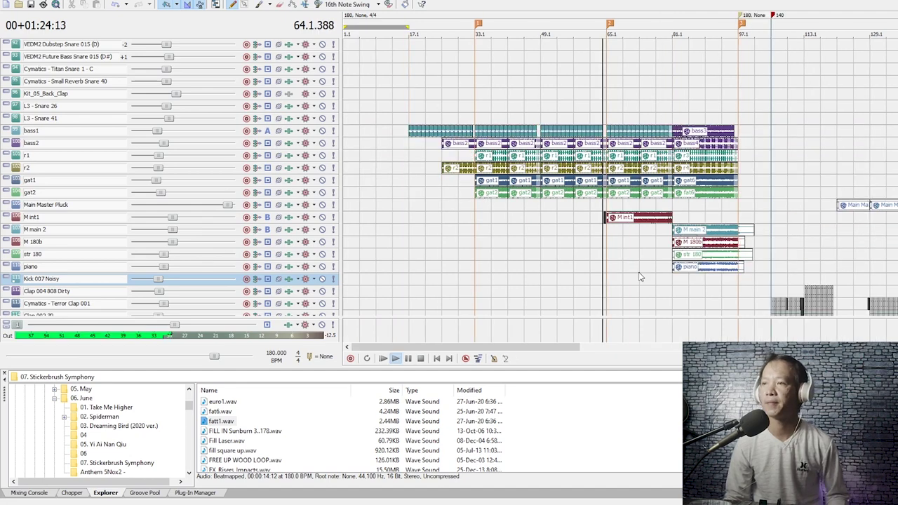
- Examine how the bass, rhythm and melody clips are laid out between bars 33 and 97 during playback
{"action": "scroll", "coordinate": [627, 311], "scroll_direction": "down", "scroll_amount": 1}
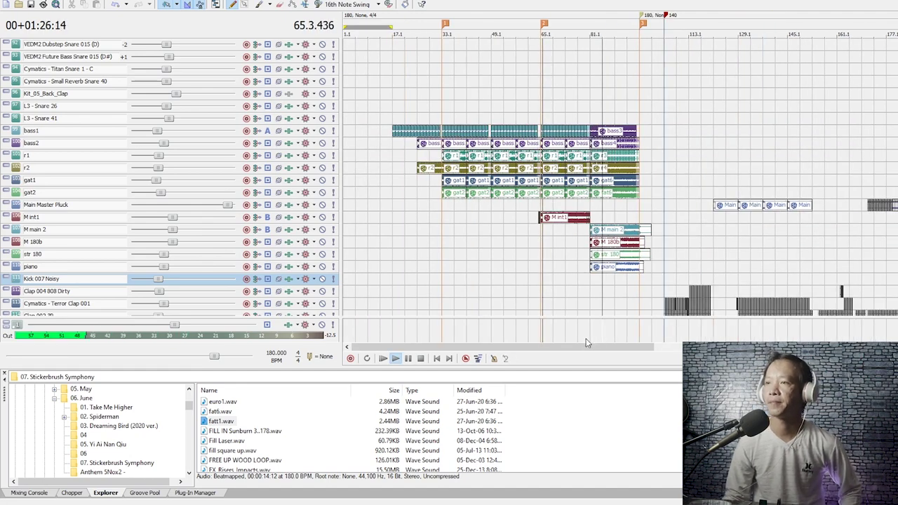
{"action": "scroll", "coordinate": [593, 329], "scroll_direction": "up", "scroll_amount": 2}
{"action": "scroll", "coordinate": [608, 280], "scroll_direction": "left", "scroll_amount": 2}
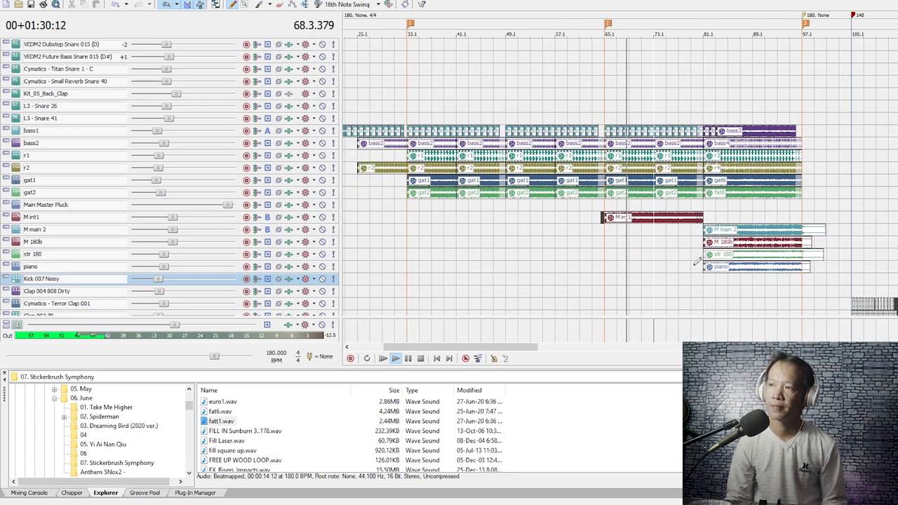
{"action": "left_click", "coordinate": [674, 291]}
{"action": "scroll", "coordinate": [673, 291], "scroll_direction": "up", "scroll_amount": 2}
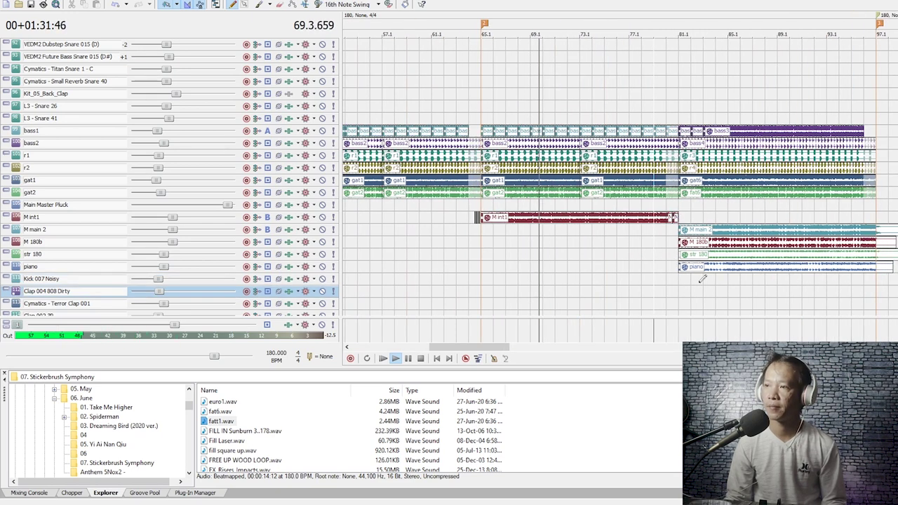
{"action": "left_click", "coordinate": [666, 300]}
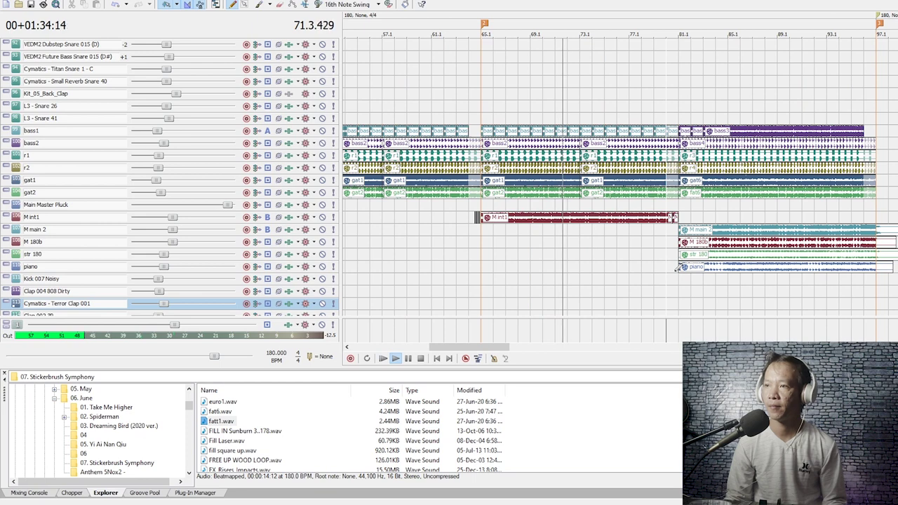
{"action": "scroll", "coordinate": [677, 269], "scroll_direction": "down", "scroll_amount": 2}
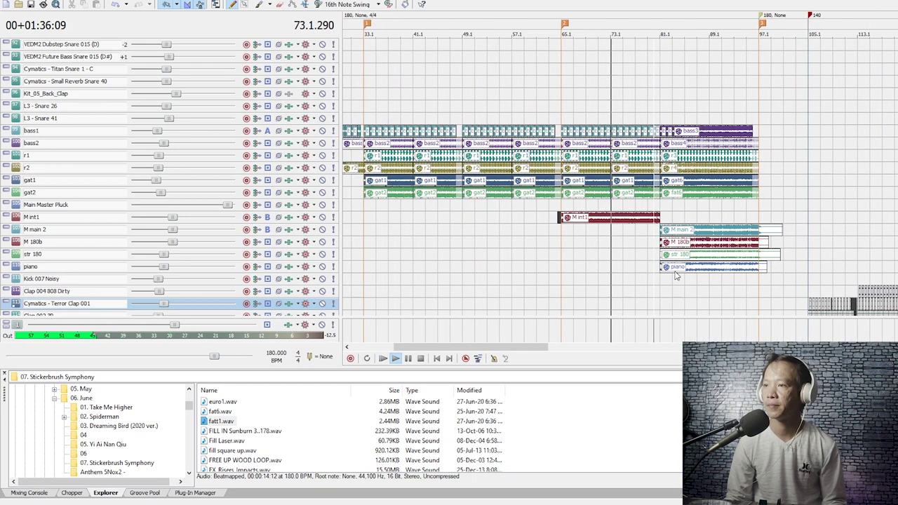